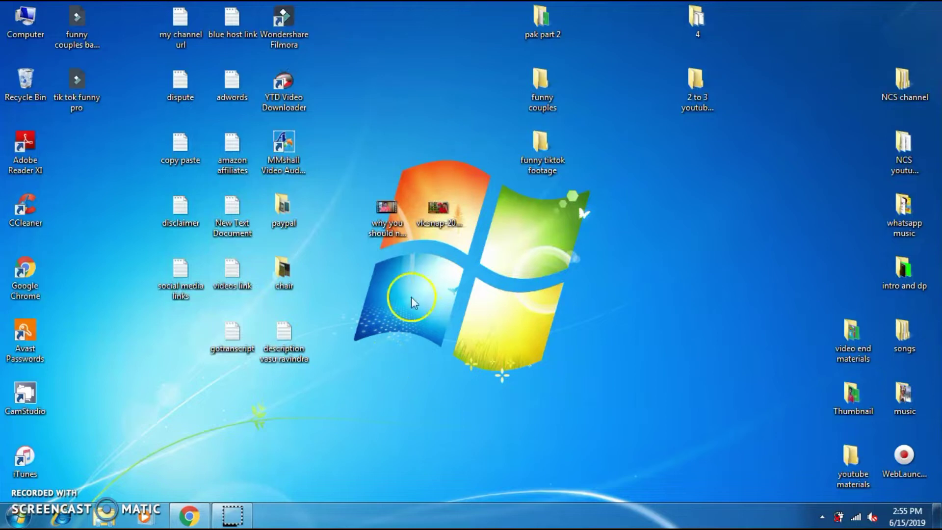
Preview the vlcsnap thumbnail image from the desktop in Photo Viewer, then close it
double_click(435, 209)
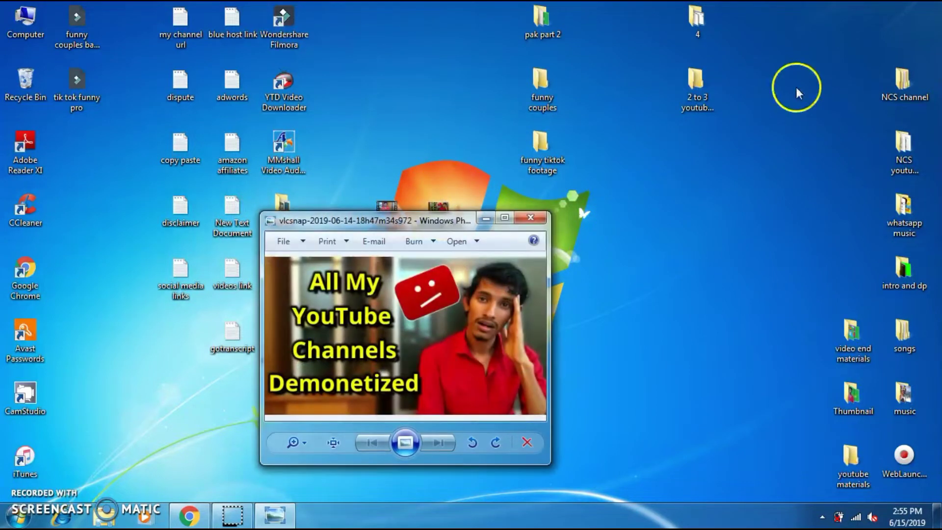
click(530, 217)
click(377, 216)
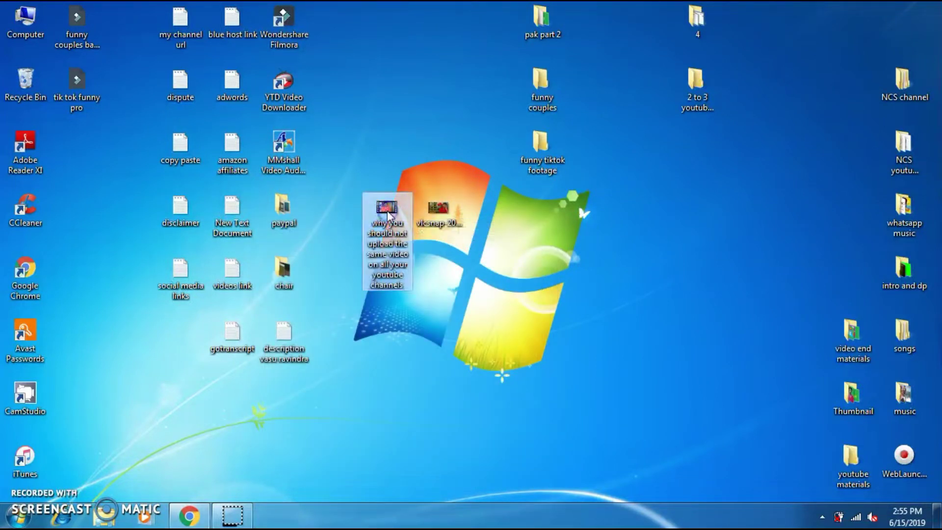
double_click(438, 208)
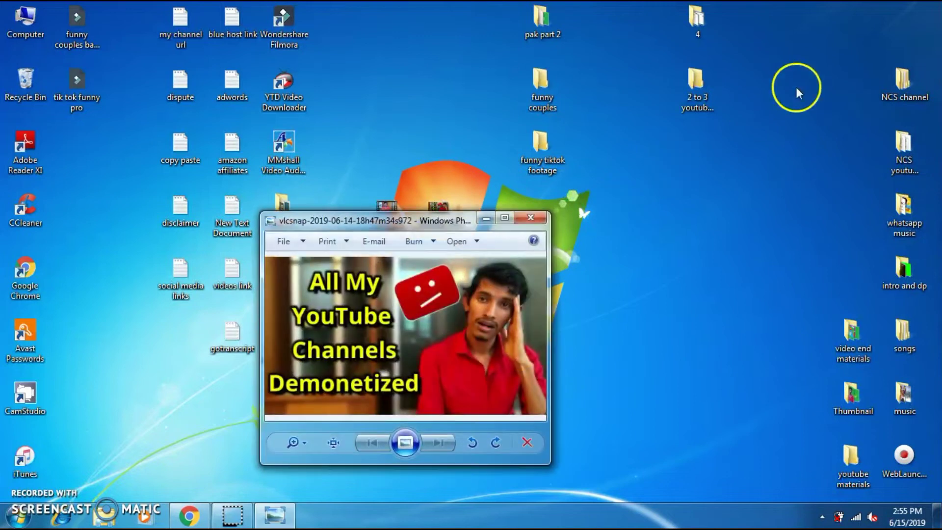
click(530, 224)
Check the desktop video's full file name via rename, then switch to YouTube's Video Manager in Chrome
click(375, 226)
click(382, 259)
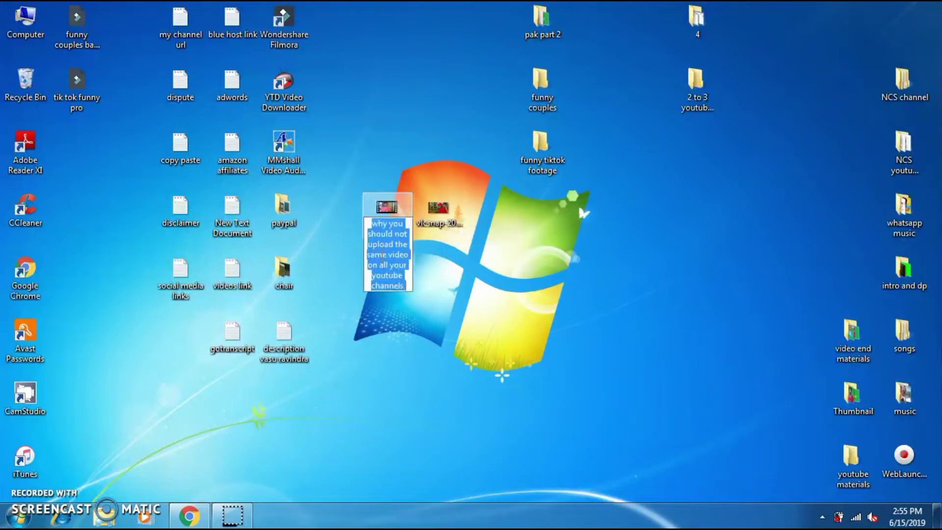
drag(377, 229, 408, 286)
click(407, 285)
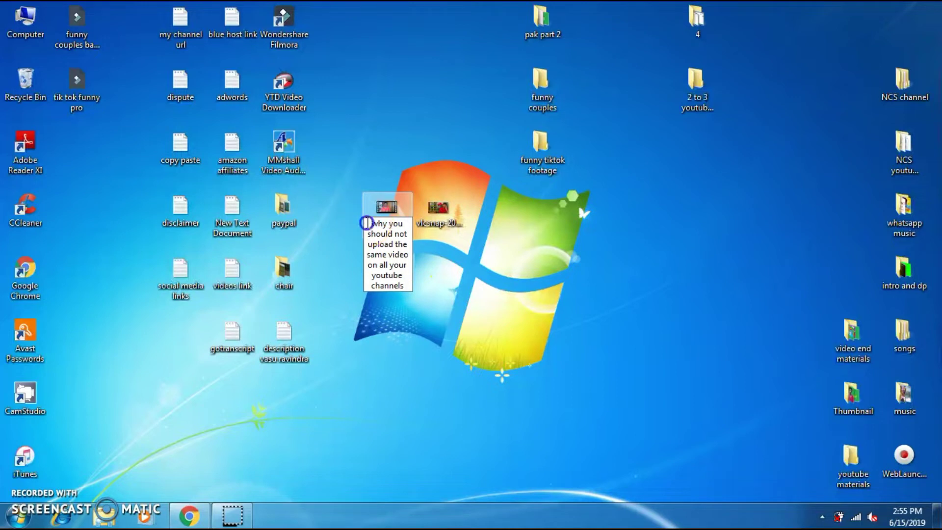
click(187, 520)
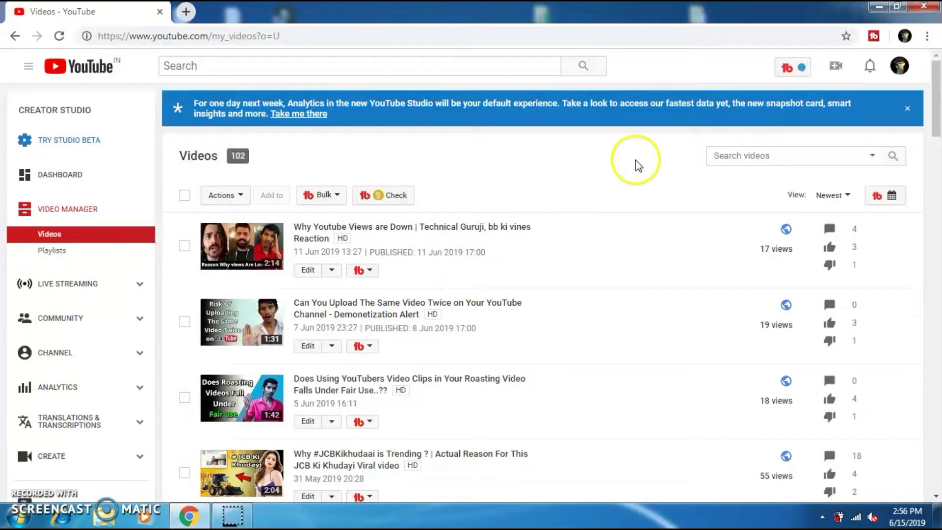
Upload the video file from the Desktop with privacy set to Private
click(836, 67)
click(778, 104)
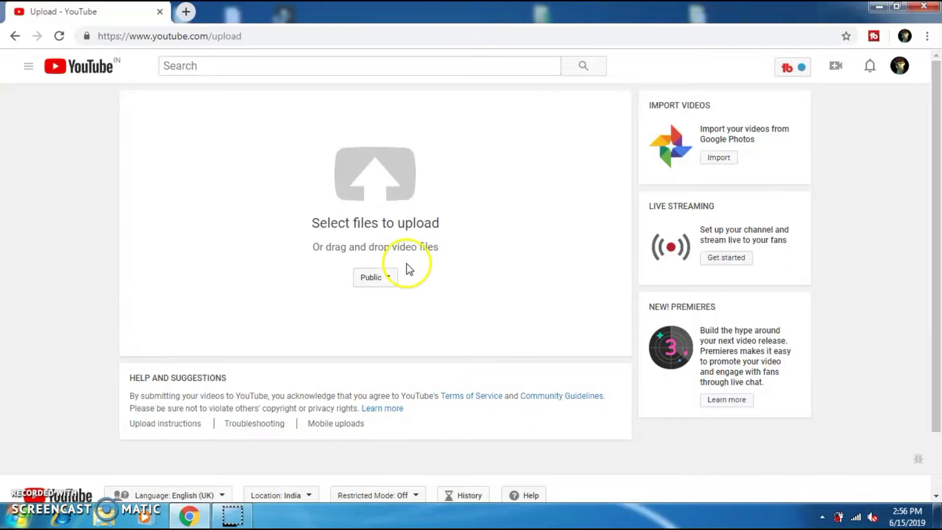
click(388, 279)
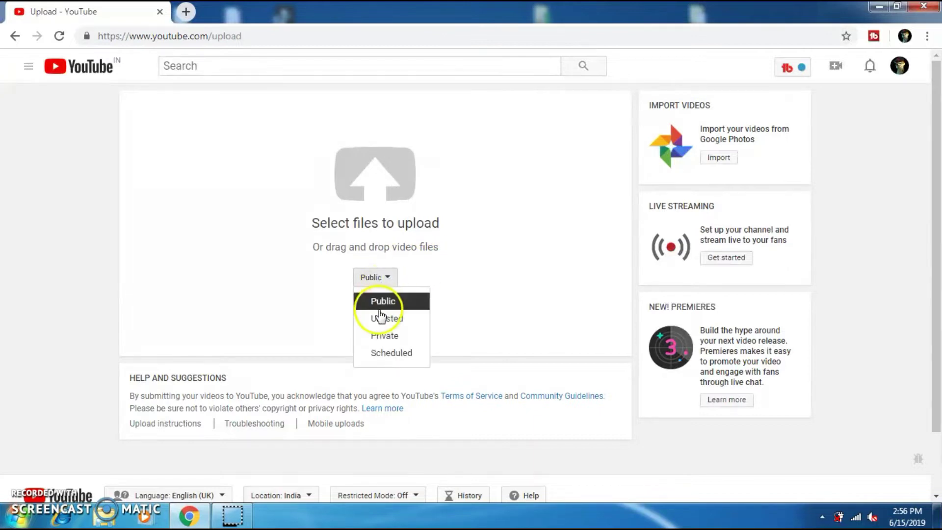
click(392, 339)
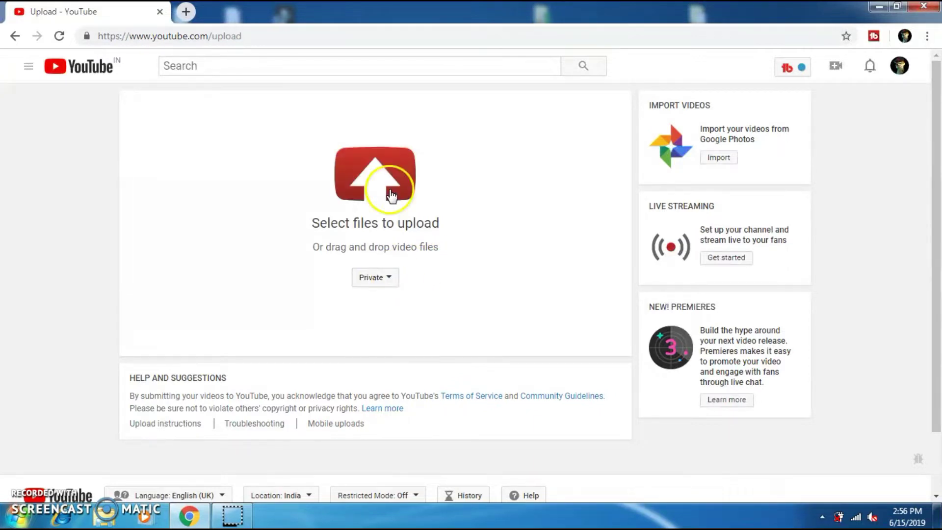
click(390, 189)
click(57, 95)
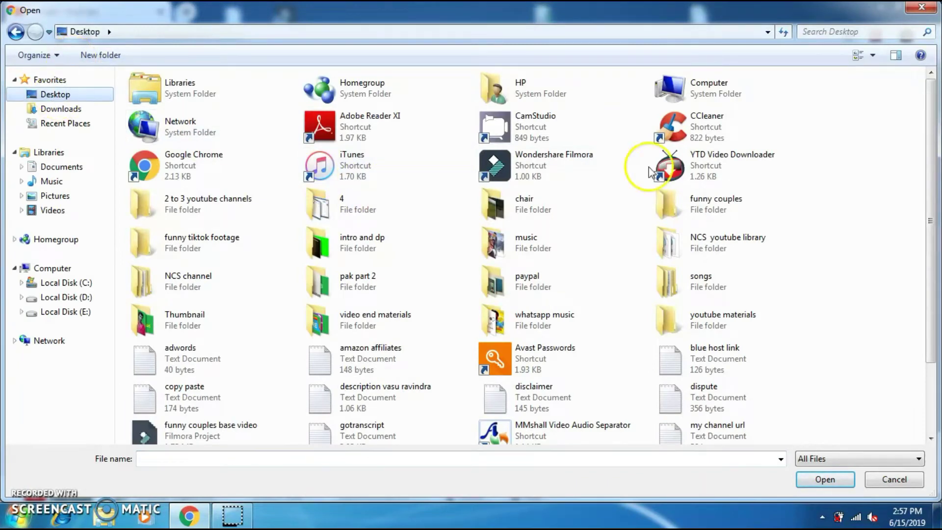
drag(927, 117, 927, 196)
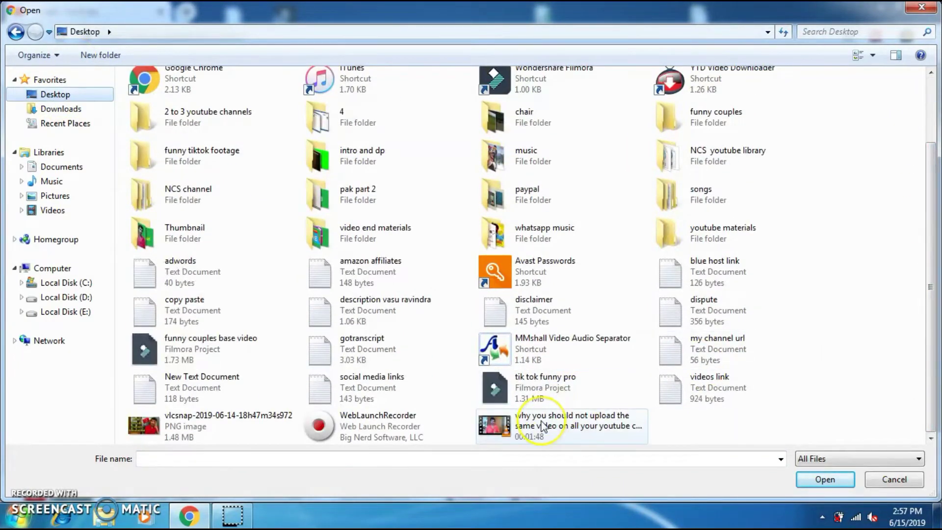
click(504, 427)
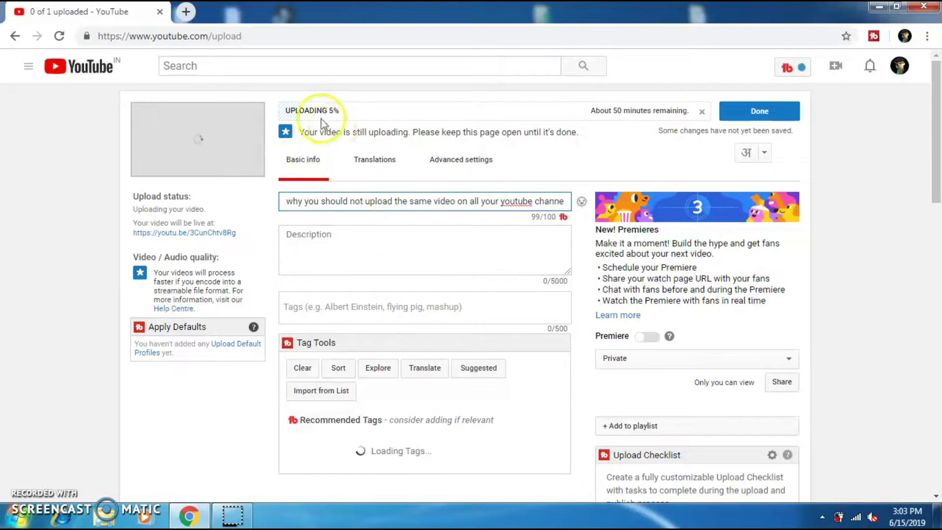
Capitalise the opening title words: Why, You, Should, Not, Upload
click(293, 201)
key(BackSpace)
text(W)
click(308, 201)
key(BackSpace)
text(Y)
click(328, 201)
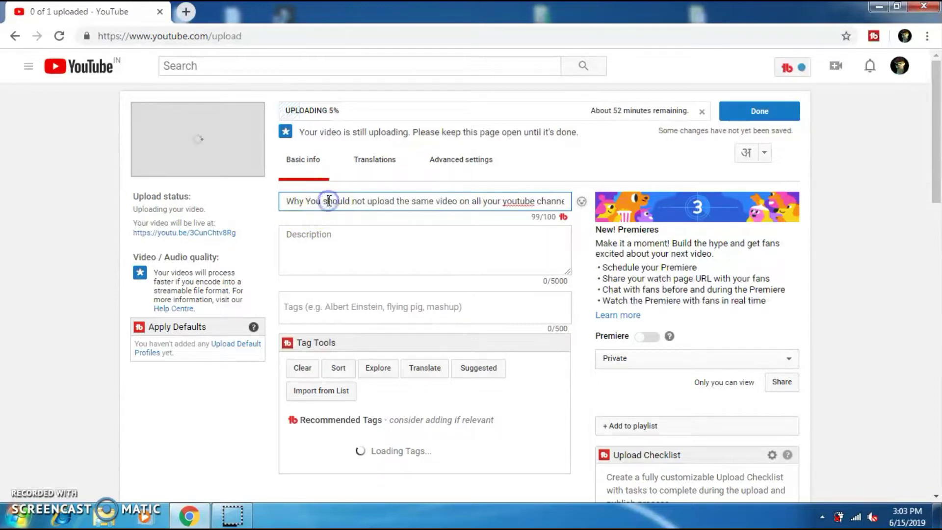
key(BackSpace)
text(S)
click(356, 201)
key(BackSpace)
text(N)
click(374, 201)
key(BackSpace)
text(U)
Capitalise The, Same, Video, YouTube and Channels, finish the title ending, and select the whole title
click(402, 202)
key(BackSpace)
text(T)
click(418, 201)
key(BackSpace)
key(shift+s)
click(444, 201)
key(BackSpace)
key(shift+v)
click(494, 201)
key(BackSpace)
key(shift+y)
key(Right)
key(Right)
key(Right)
key(Right)
key(Delete)
key(shift+y)
key(Right)
key(Right)
key(Delete)
key(shift+t)
key(Right)
key(Right)
key(Right)
key(Right)
key(Delete)
key(shift+c)
key(End)
click(565, 202)
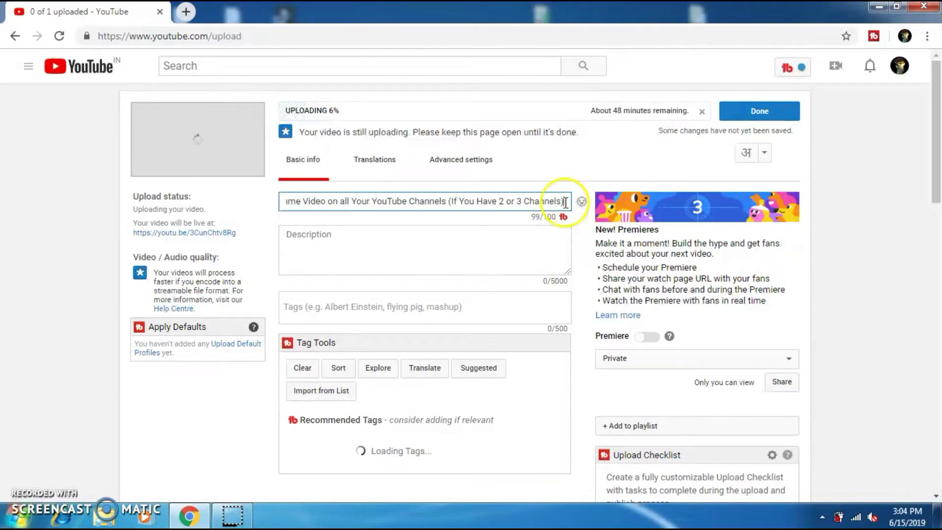
drag(566, 202, 211, 202)
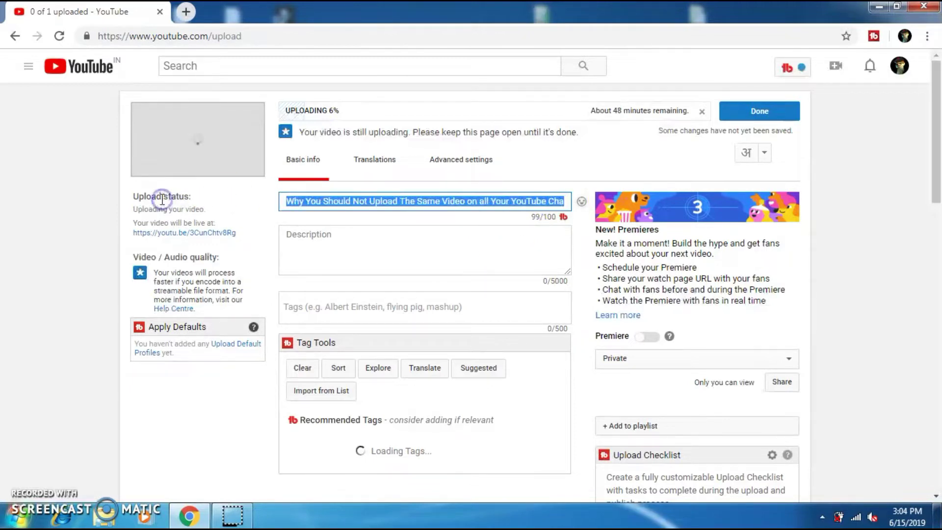
Copy the title and paste it into the description and as a tag
right_click(328, 199)
click(353, 223)
right_click(294, 242)
click(323, 327)
drag(566, 272, 564, 289)
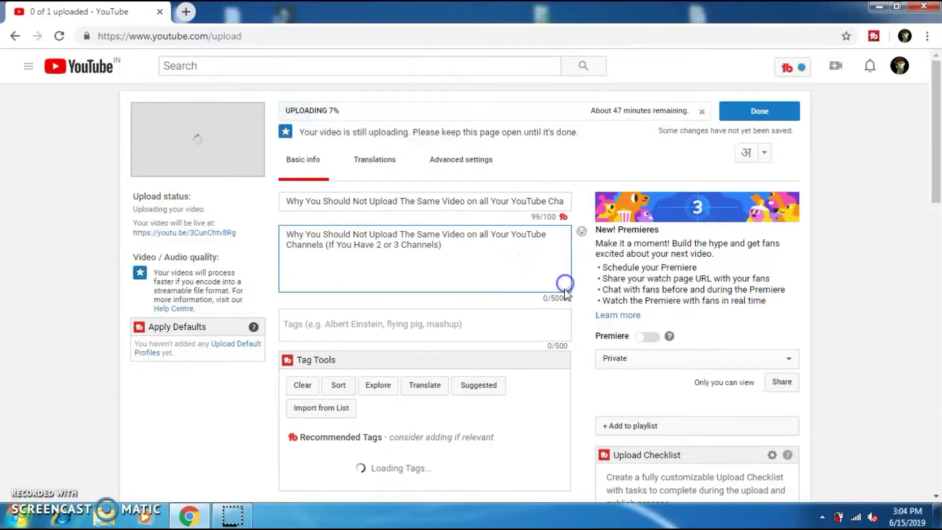
click(320, 324)
right_click(319, 323)
click(349, 215)
Add a short intro and hashtags #youtubechannels #youtubetips #technovas to the description
click(453, 248)
text(. H)
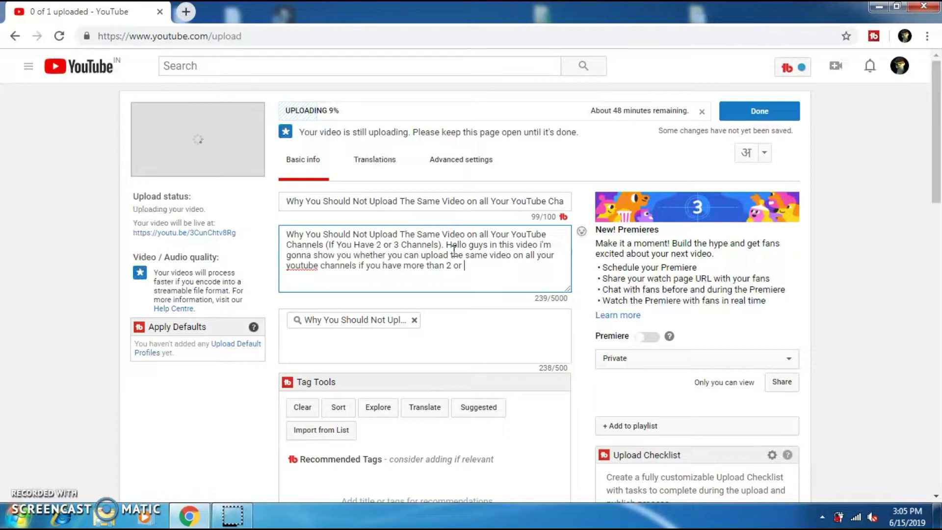
text(ls)
key(Return)
key(Return)
key(Return)
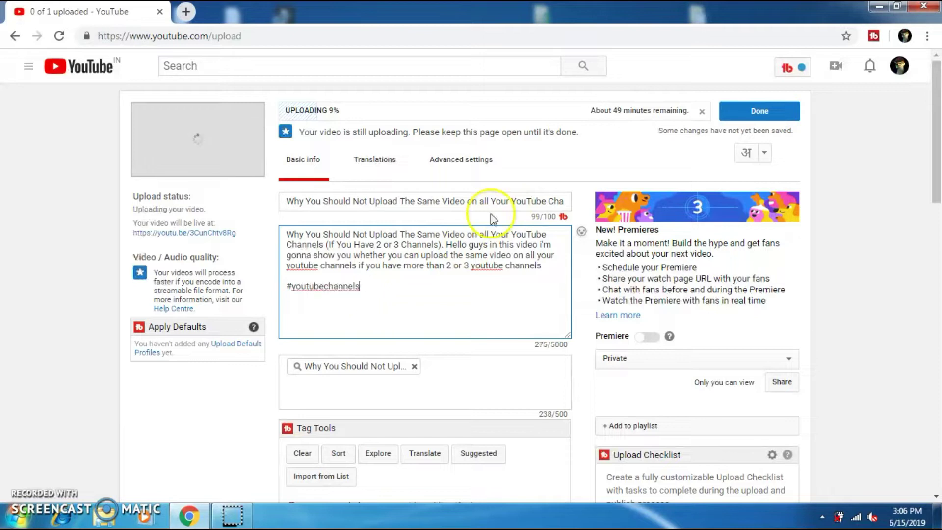
click(513, 201)
key(Right)
key(Right)
key(Right)
key(Right)
key(Right)
key(Right)
key(Right)
key(Right)
key(Right)
key(Right)
key(Right)
key(Right)
key(Right)
key(Right)
key(Right)
key(Right)
key(Right)
key(Right)
key(Right)
key(Right)
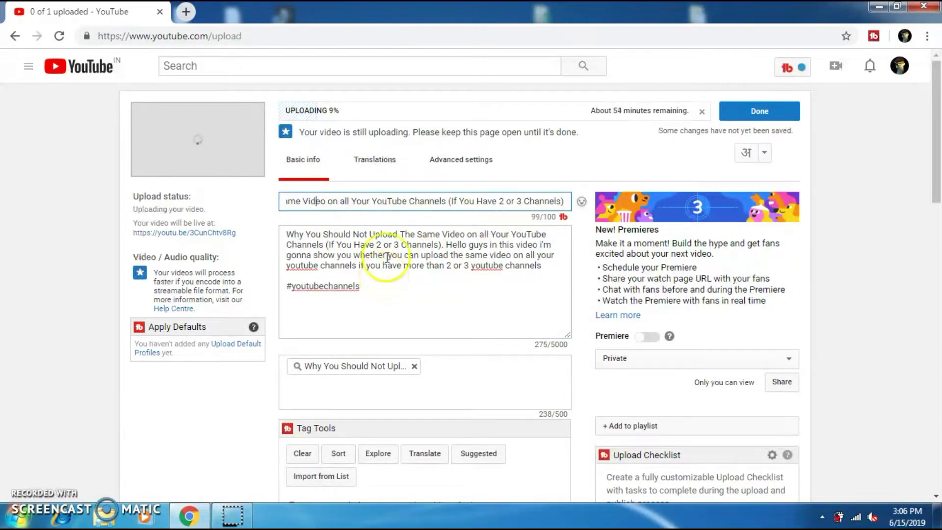
click(383, 287)
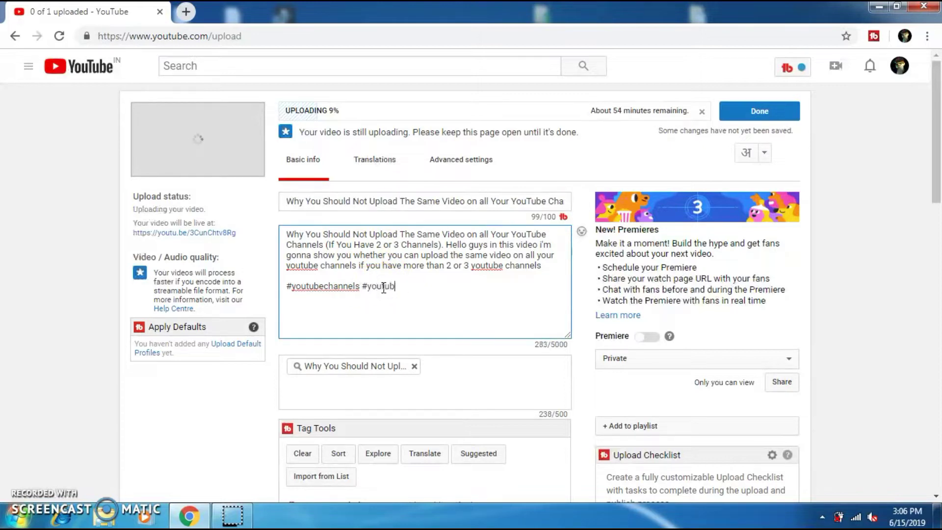
text(#youtubetips #technovas)
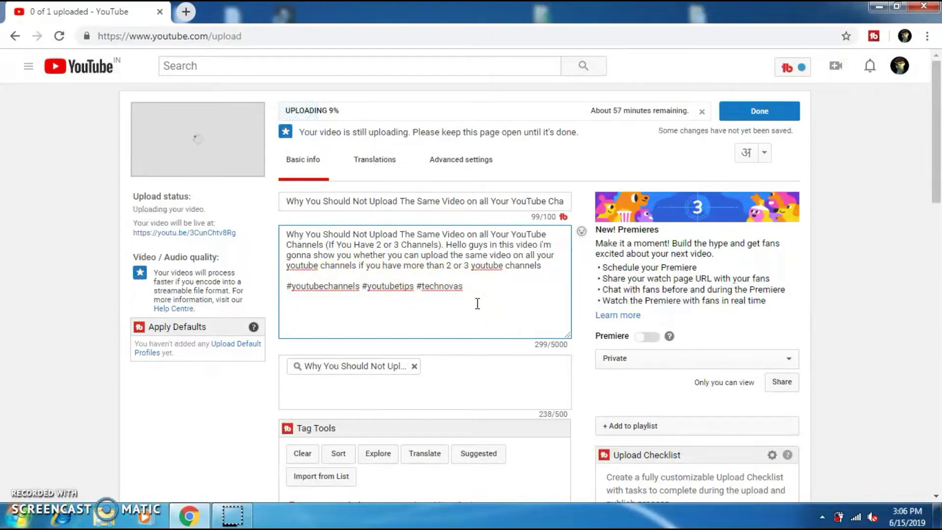
Add tags 'can i upload the same video on all youtube channels', 'techno vas' and 'youtube channel rules and regulations'
click(481, 370)
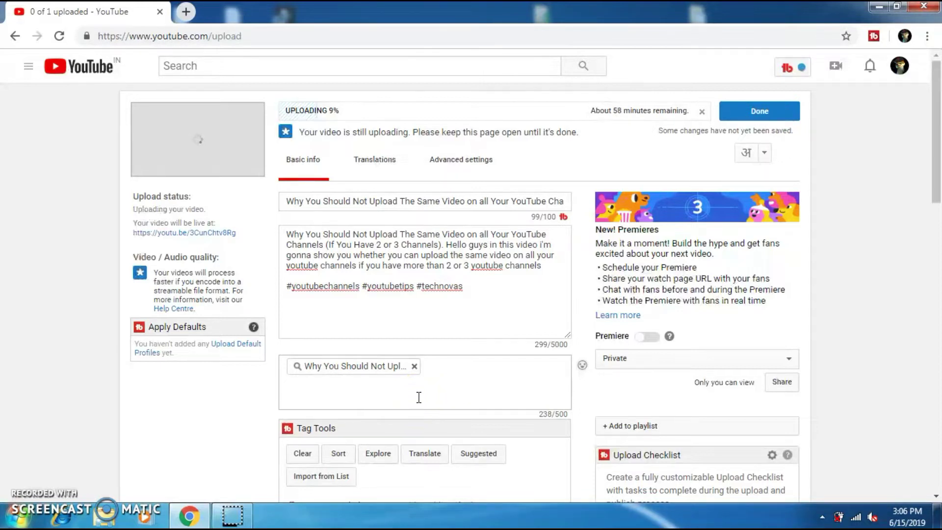
text(can i upload the same video on all youtube channels)
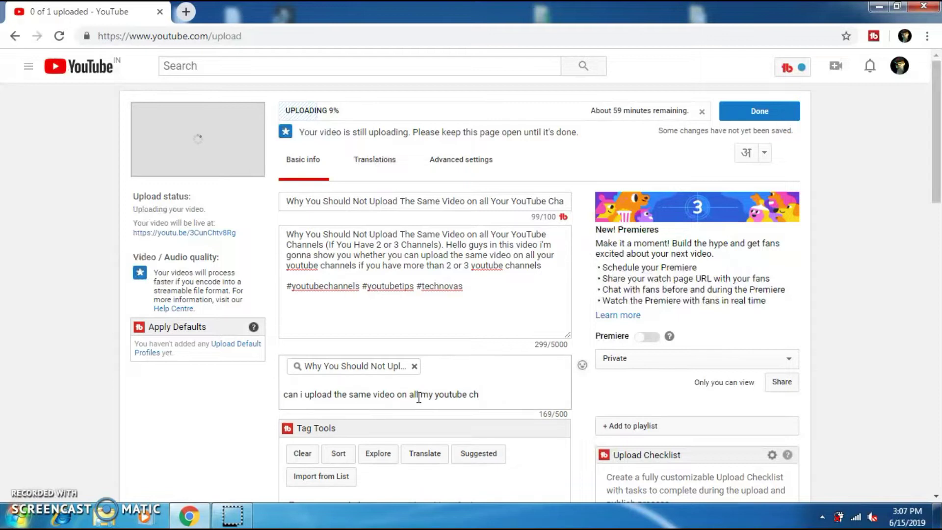
key(Return)
text(techno vas)
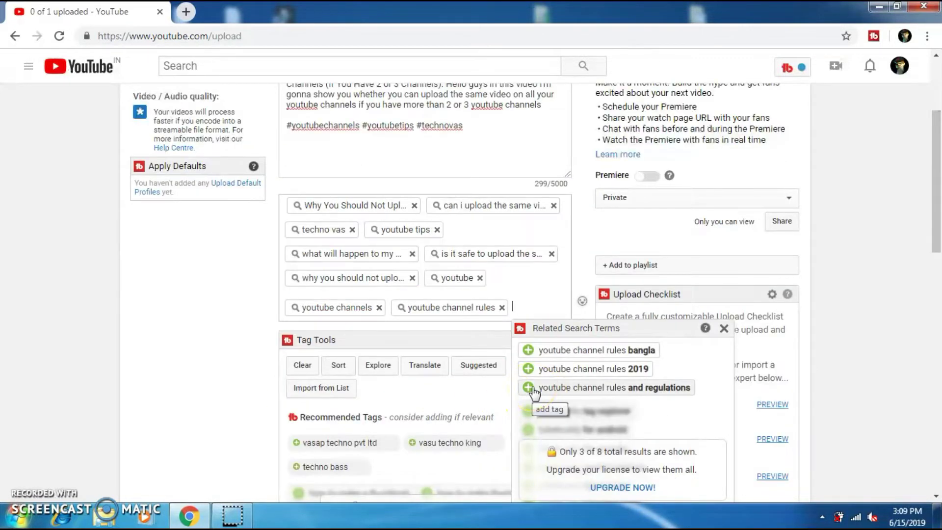
click(529, 388)
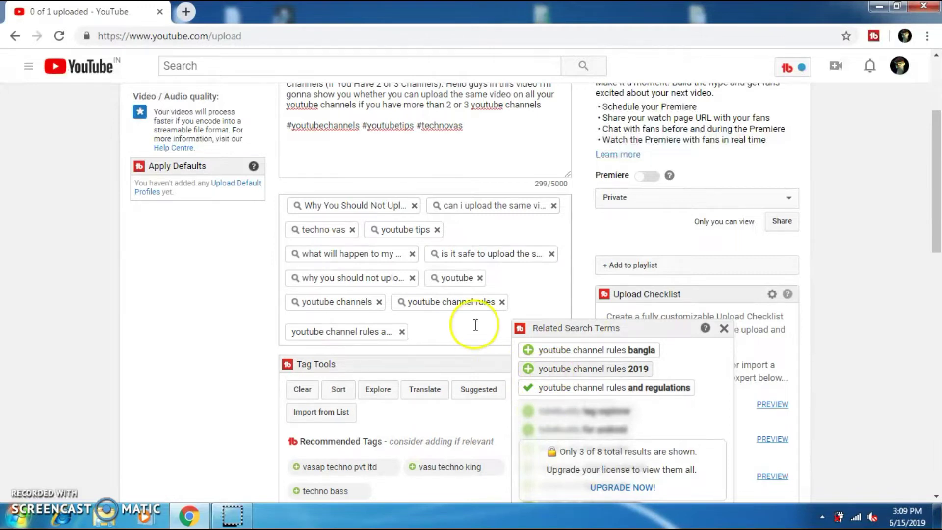
scroll(546, 373, up, 3)
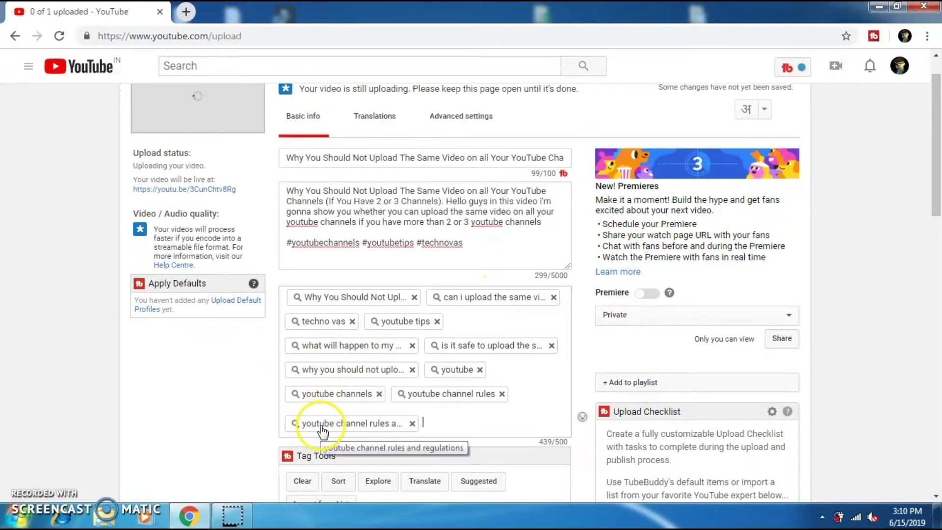
drag(485, 297, 485, 297)
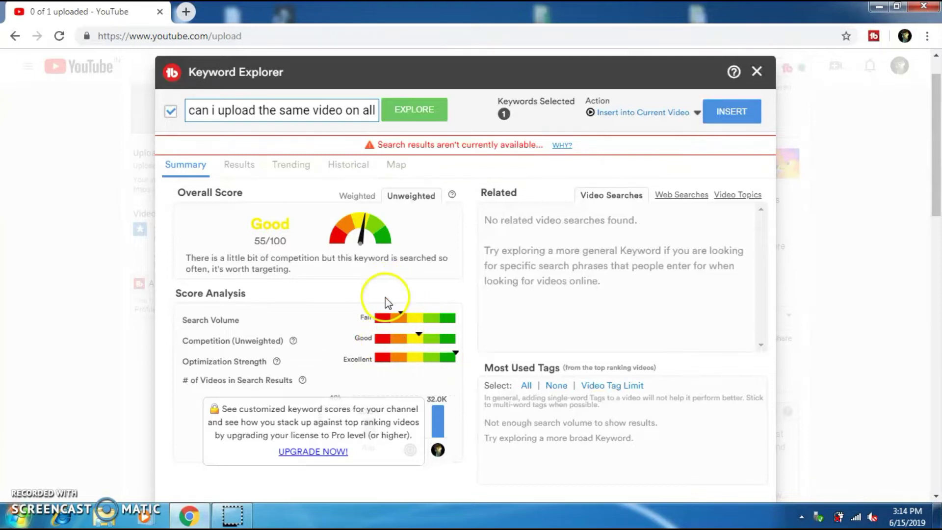
click(759, 76)
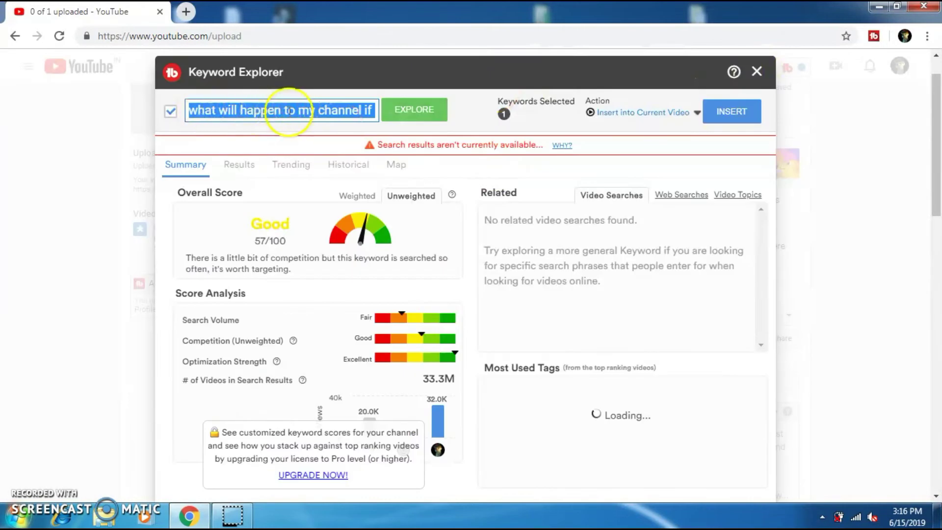
click(289, 112)
drag(362, 110, 189, 110)
key(BackSpace)
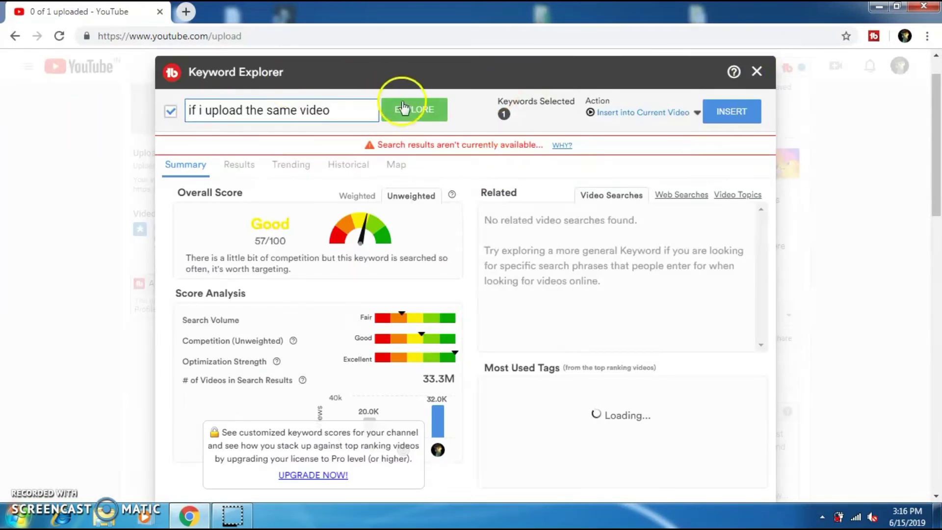
click(402, 108)
click(757, 72)
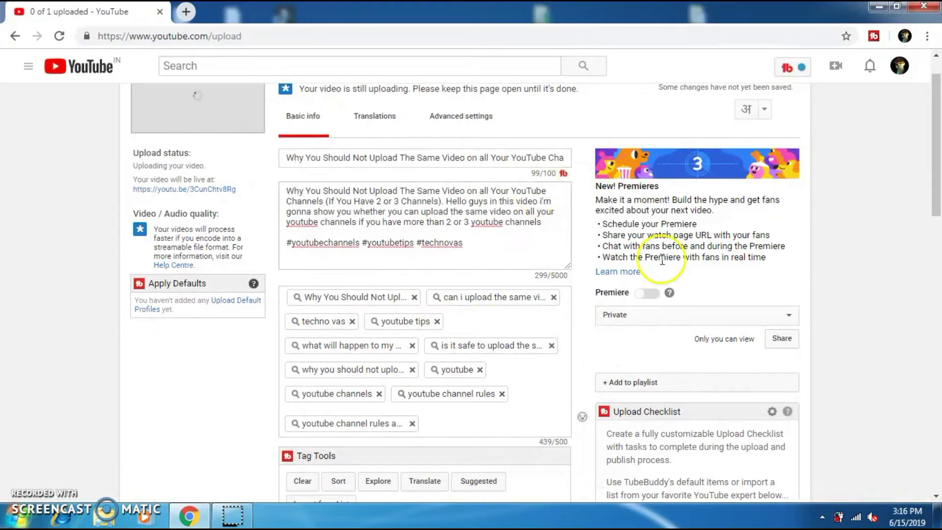
In Advanced settings, set category Education, language English (United Kingdom) and recording date to today
click(446, 117)
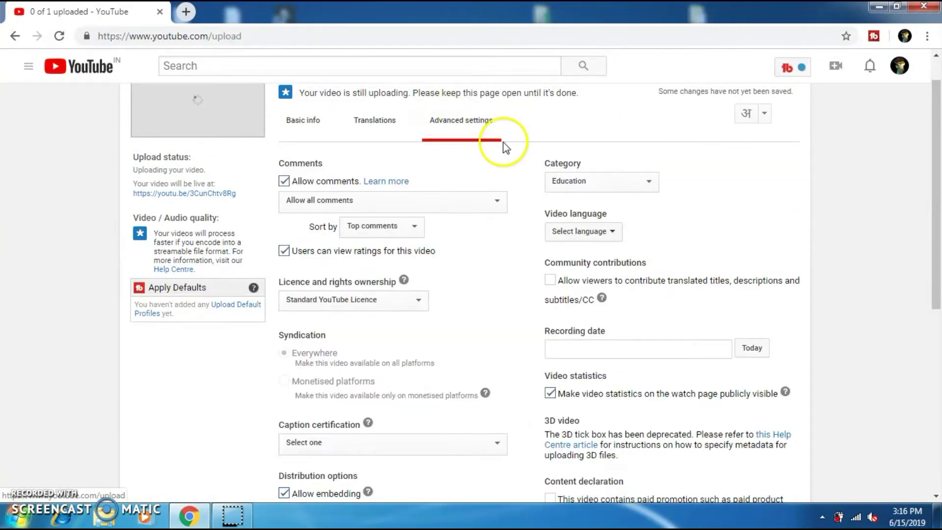
click(652, 184)
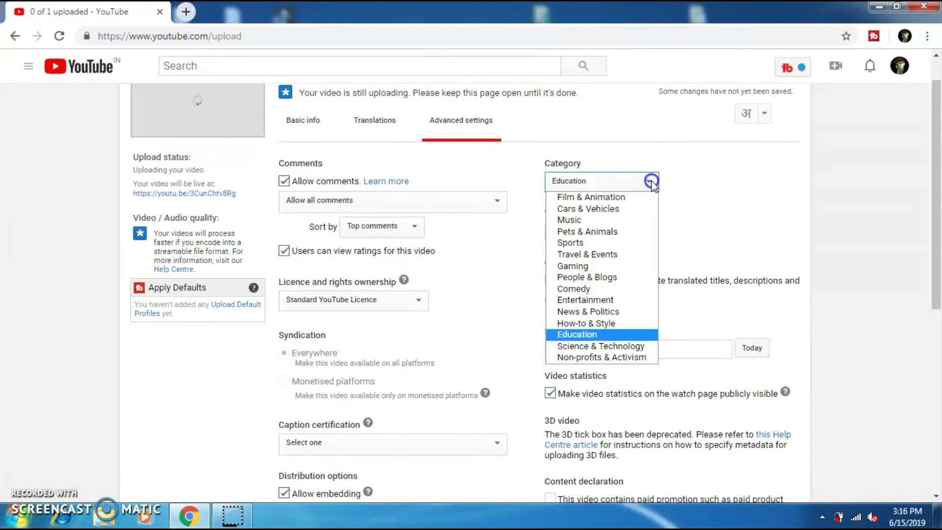
click(574, 336)
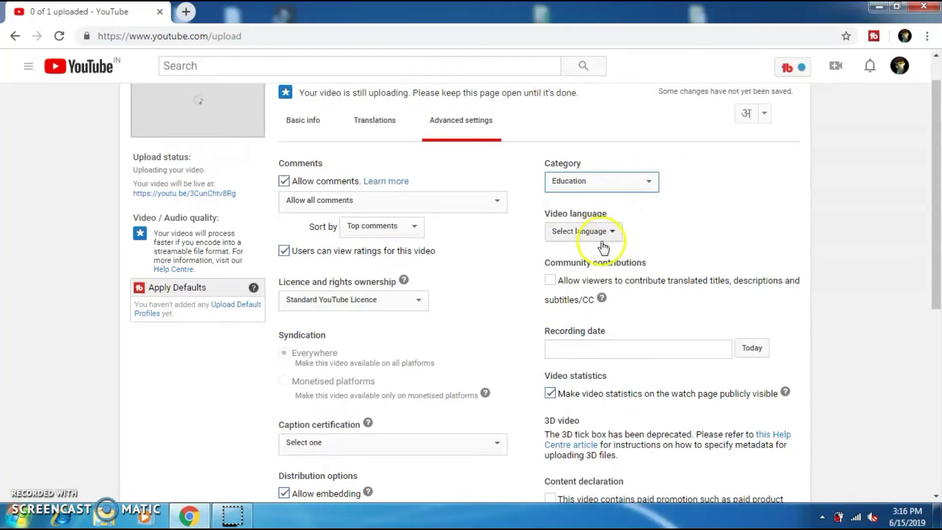
click(616, 234)
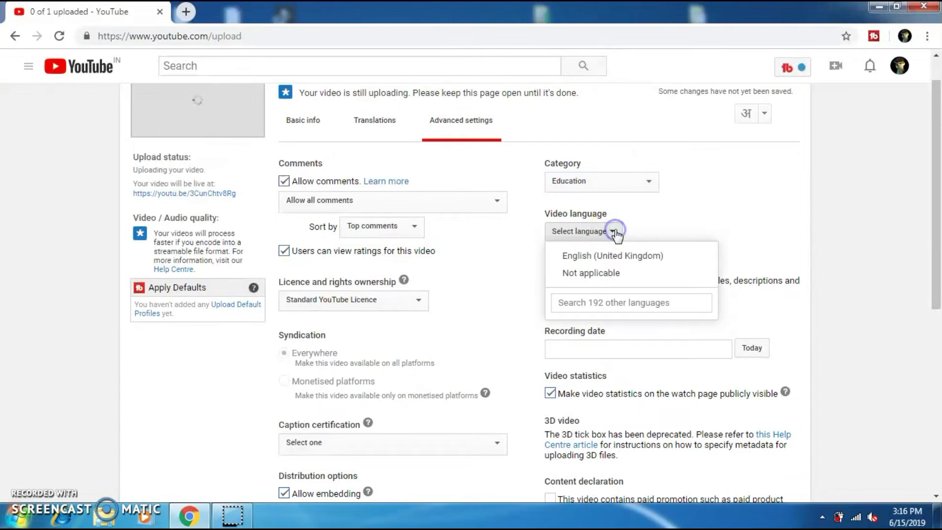
click(583, 256)
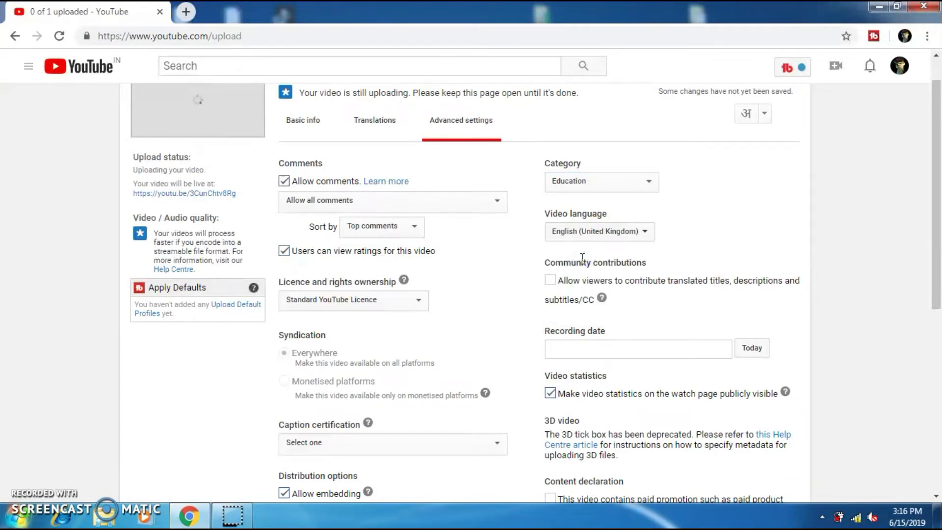
click(752, 347)
drag(937, 176, 937, 241)
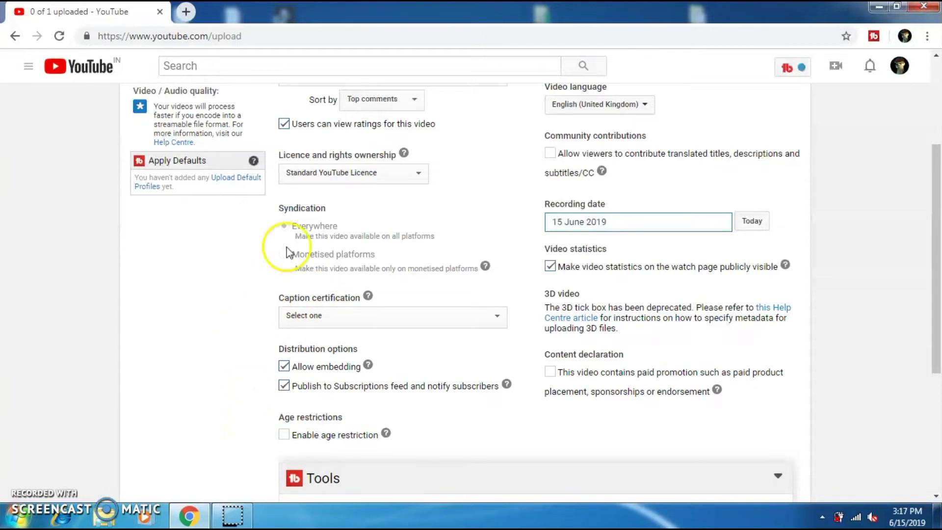
Keep the Standard YouTube Licence and go back to Basic info
click(419, 173)
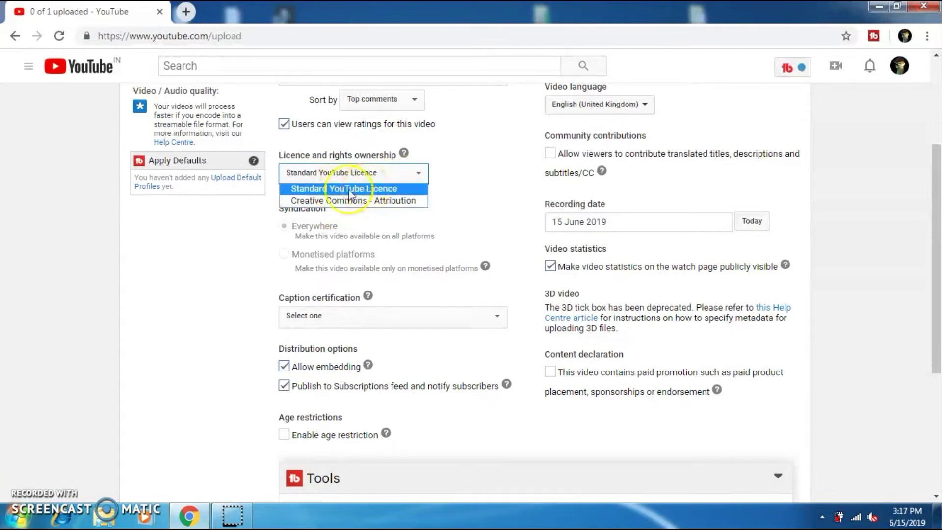
click(515, 174)
scroll(515, 175, up, 4)
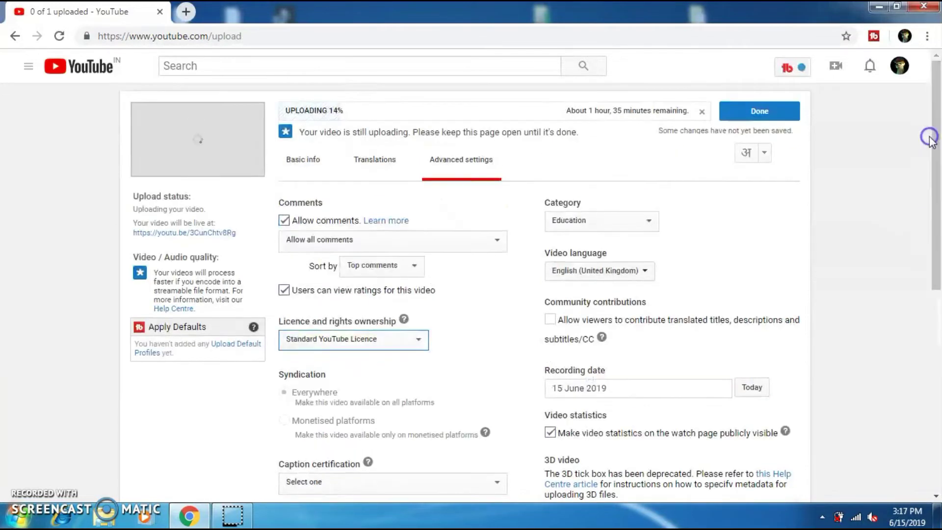
click(321, 170)
Set visibility to Scheduled for 15 Jun 2019, 17:00, in the Kolkata time zone
scroll(934, 142, down, 1)
click(678, 307)
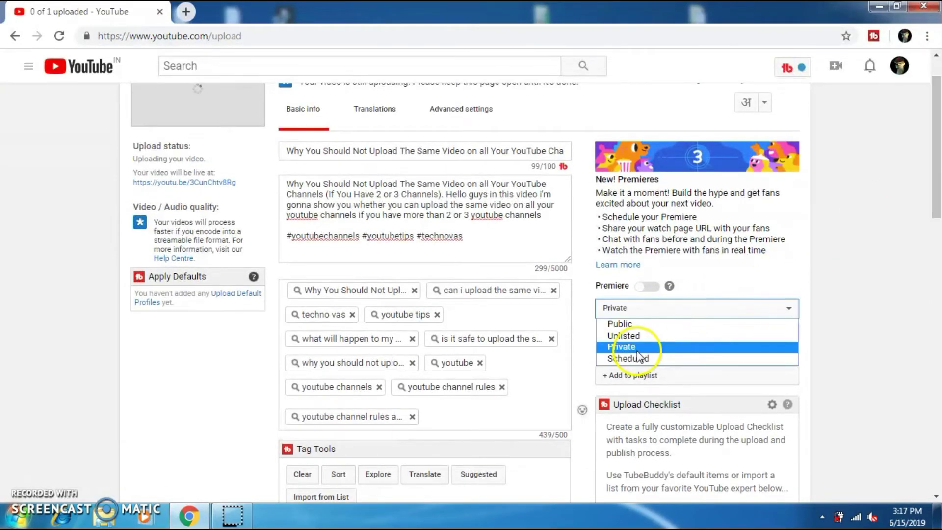
click(621, 359)
click(686, 336)
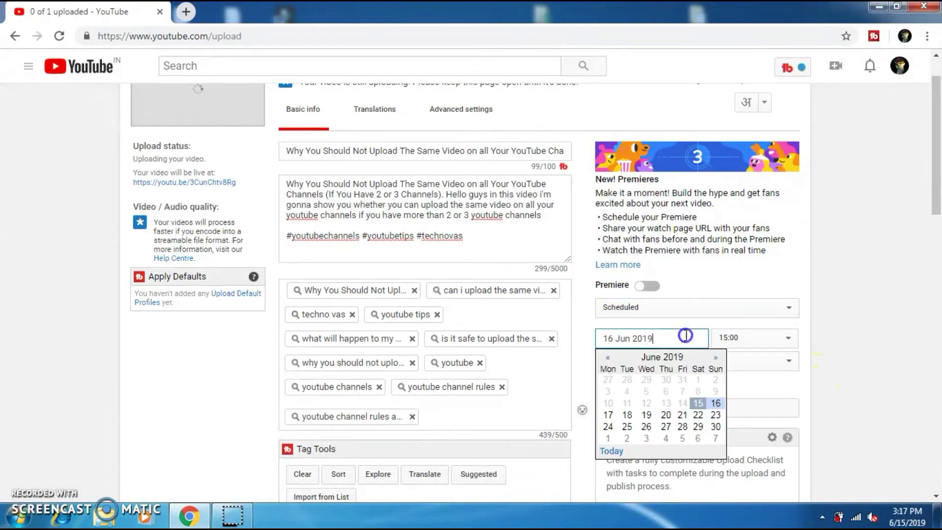
click(696, 404)
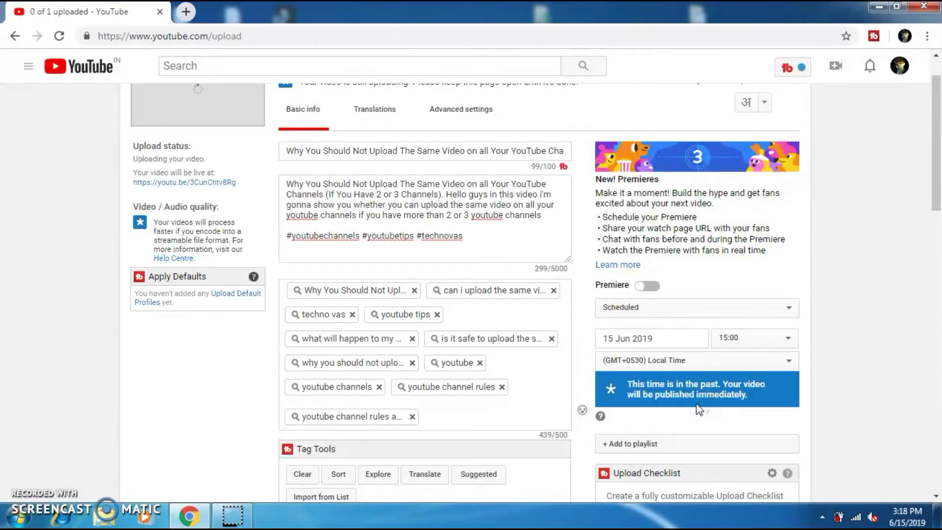
click(787, 339)
drag(794, 211, 794, 249)
click(736, 235)
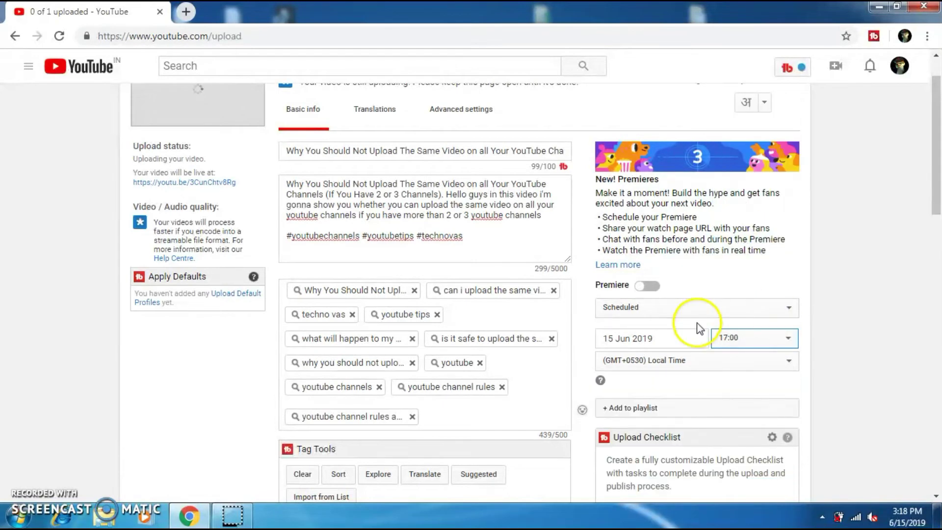
click(787, 361)
drag(785, 133, 784, 284)
click(687, 203)
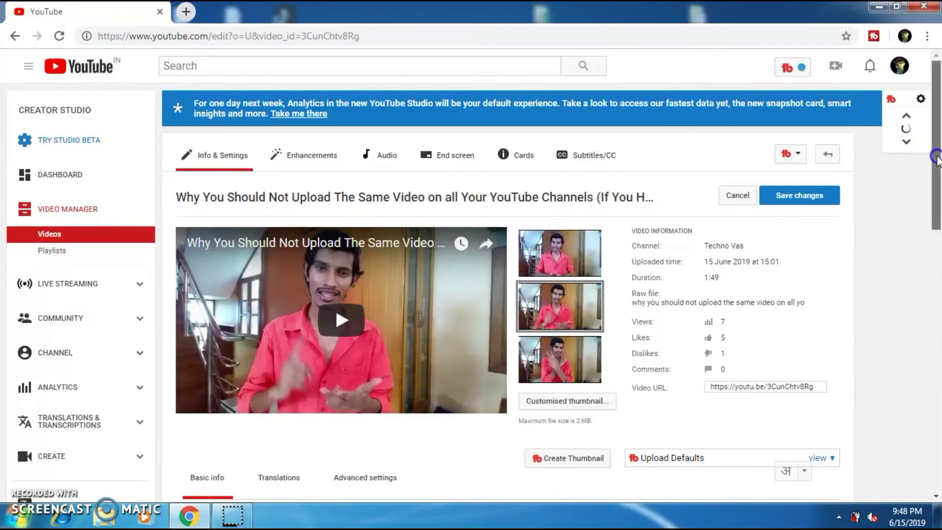
Upload the vlcsnap PNG snapshot as the video's custom thumbnail
drag(936, 158, 936, 196)
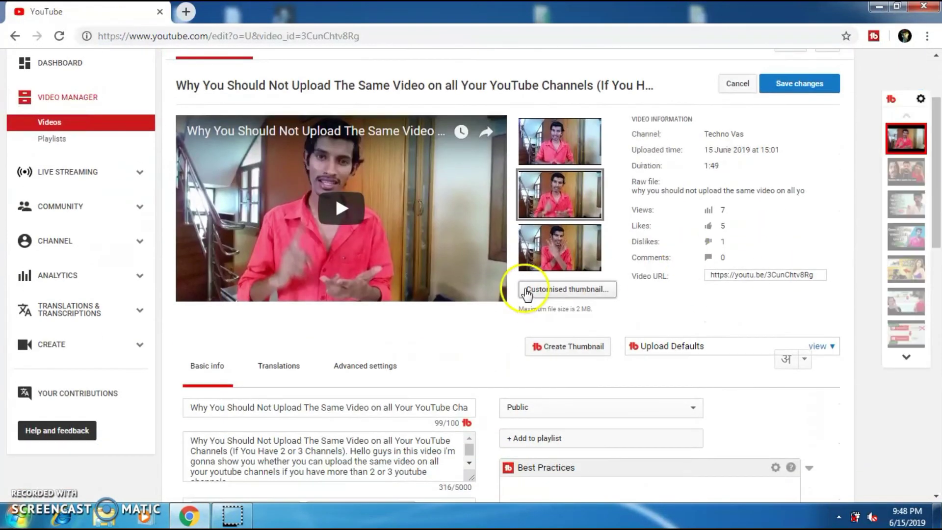
click(557, 290)
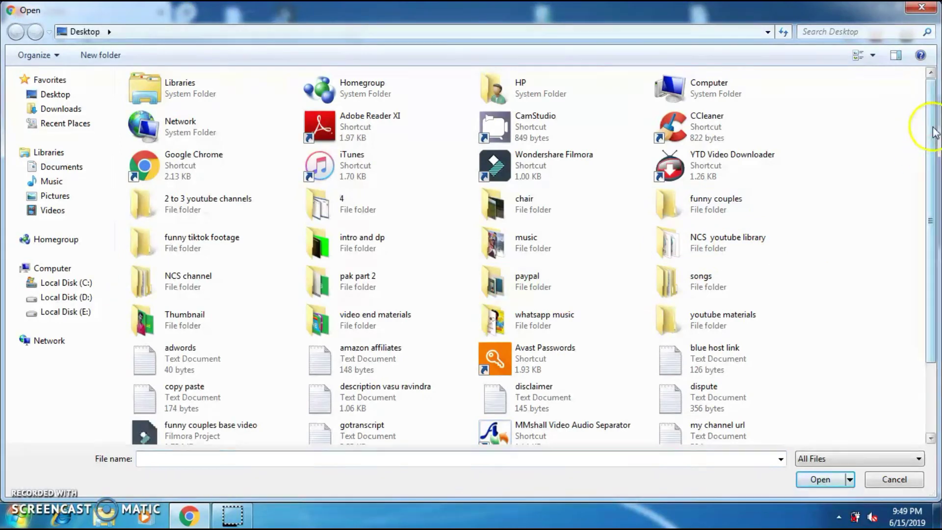
drag(925, 126, 925, 192)
click(322, 432)
double_click(322, 432)
scroll(937, 236, down, 4)
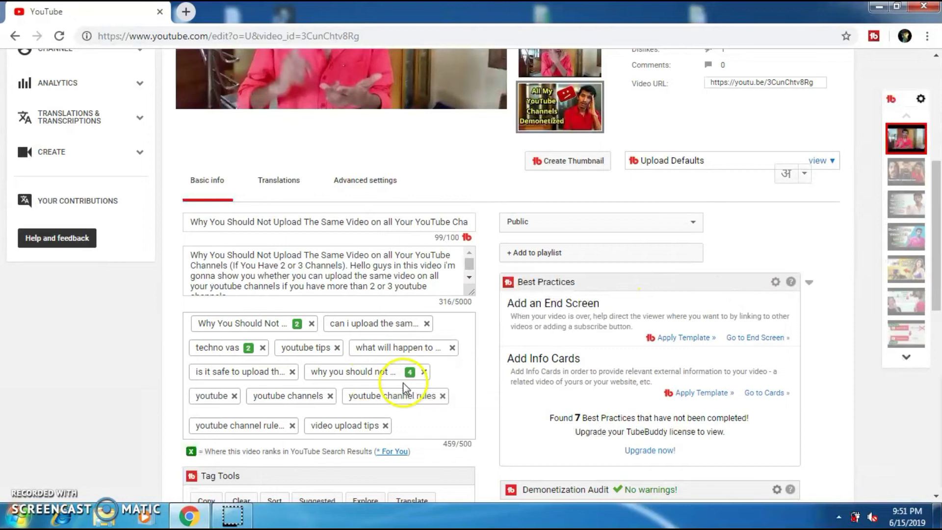
drag(936, 181, 938, 80)
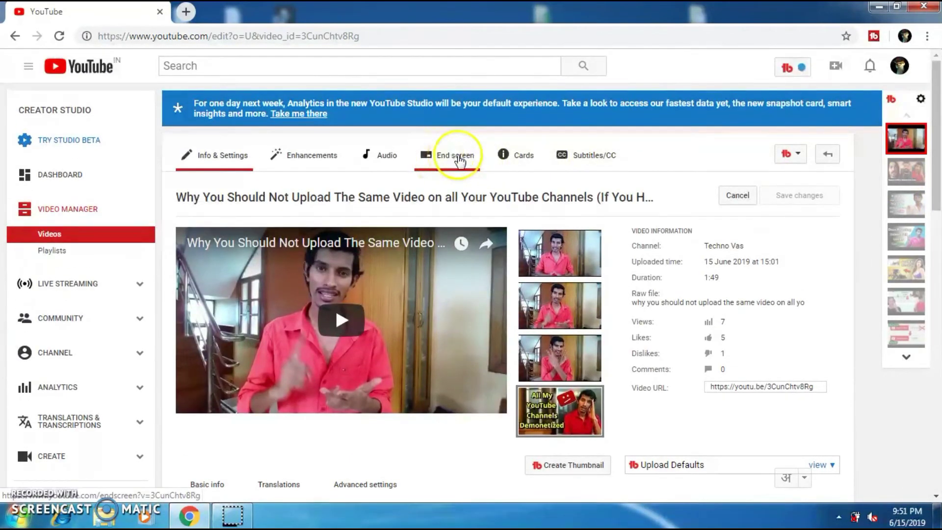
Open the end screen editor and add a first video element at the upper right
click(461, 158)
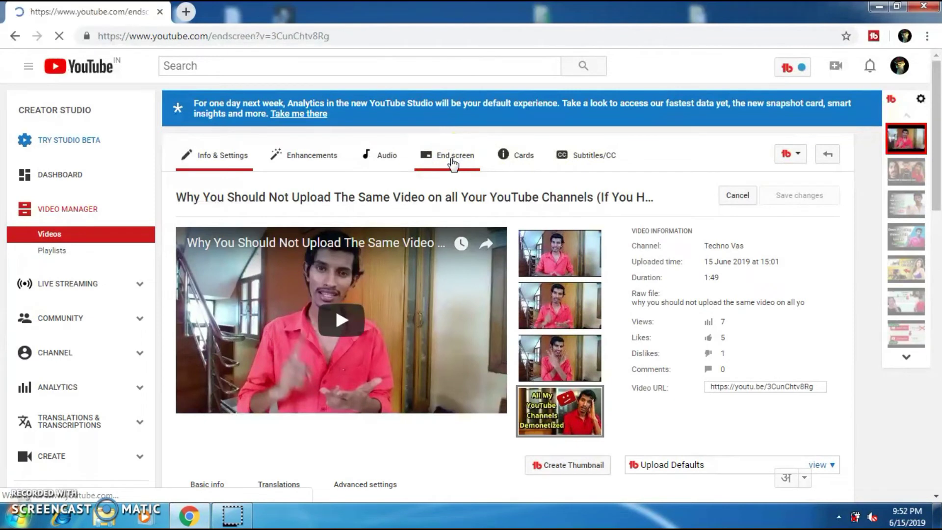
drag(936, 156, 937, 164)
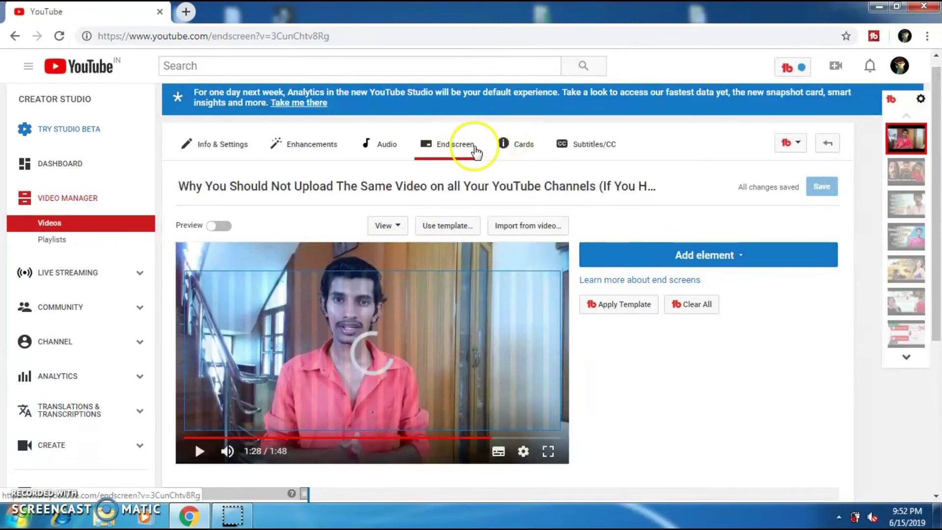
click(703, 259)
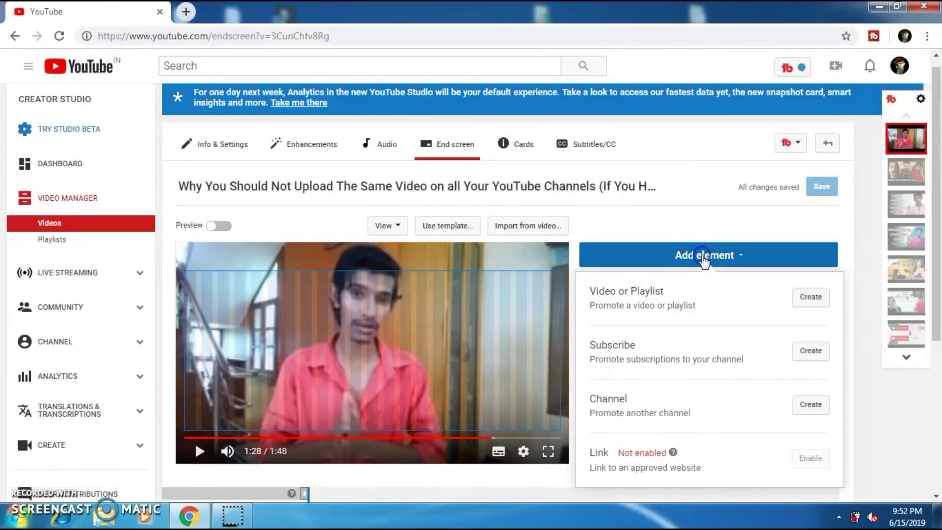
scroll(687, 255, down, 1)
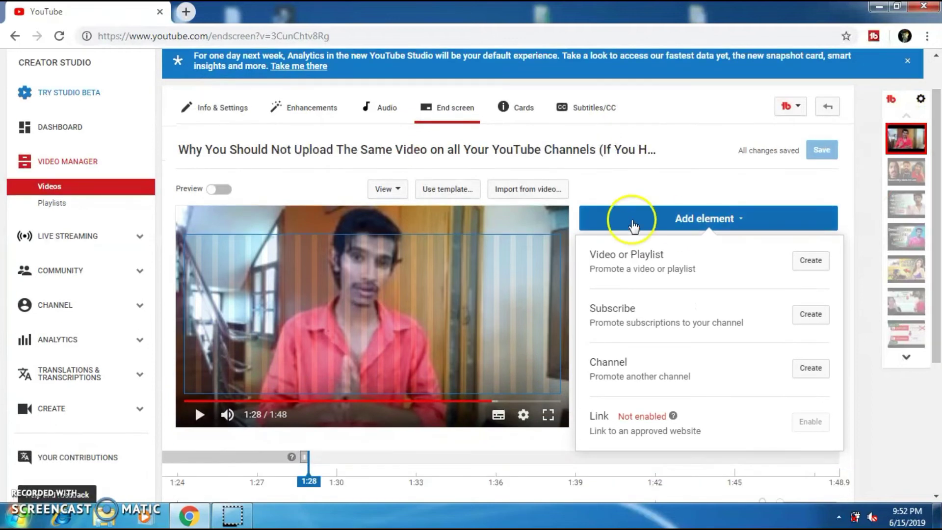
click(806, 261)
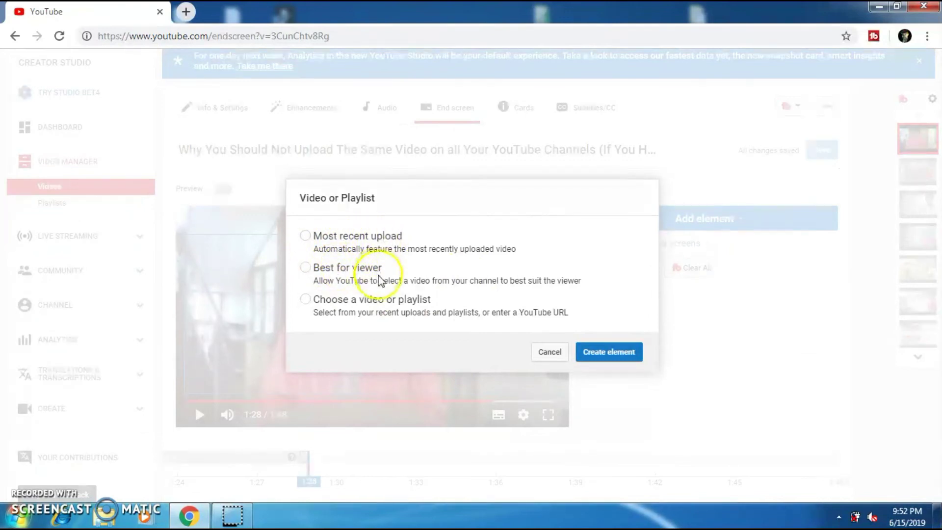
click(328, 301)
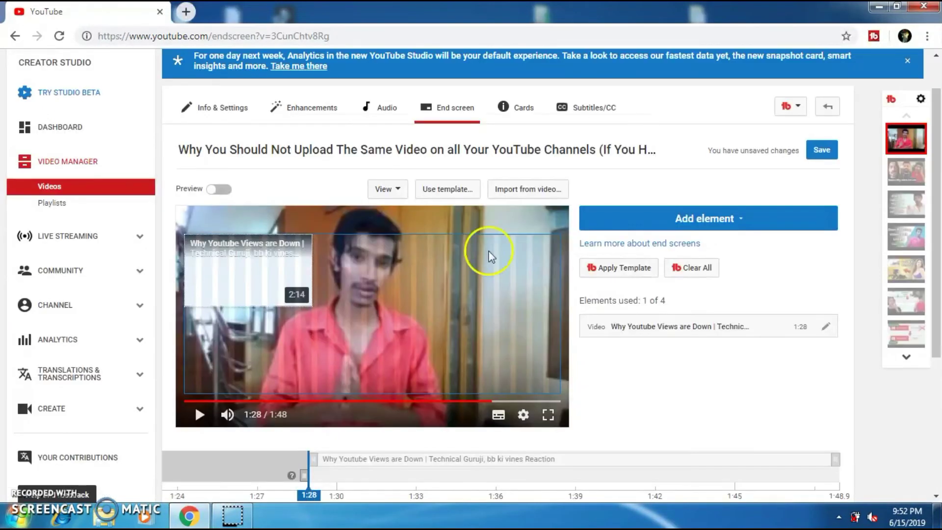
drag(279, 269, 515, 266)
Add video elements for 'Can You Upload The Same Video Twice' and 'Does Using YouTubers Video Clips', placing the latter below the top-left one
click(725, 225)
click(687, 240)
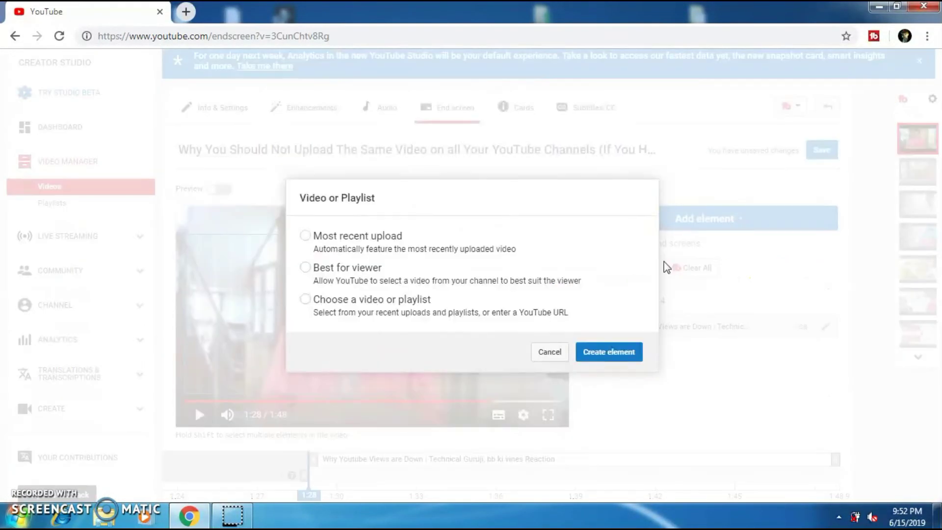
click(535, 306)
click(472, 290)
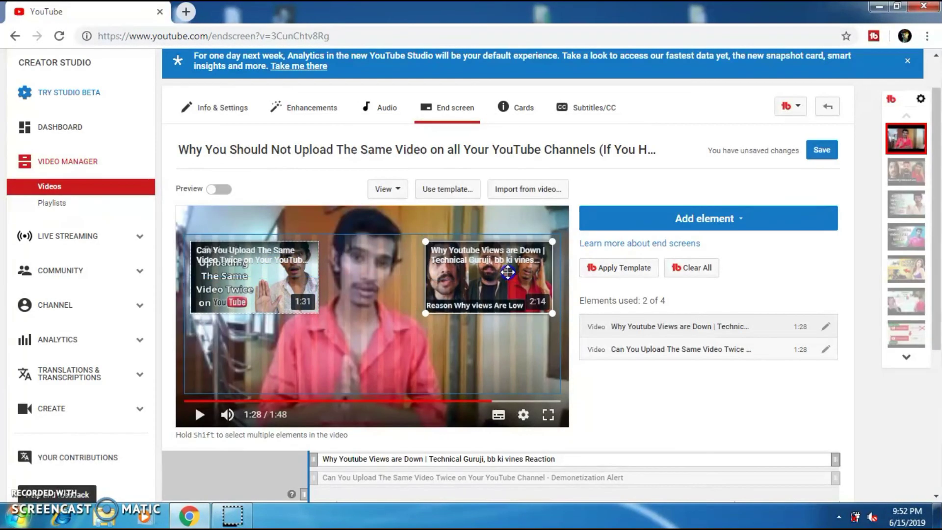
click(704, 218)
click(785, 246)
click(307, 296)
click(540, 311)
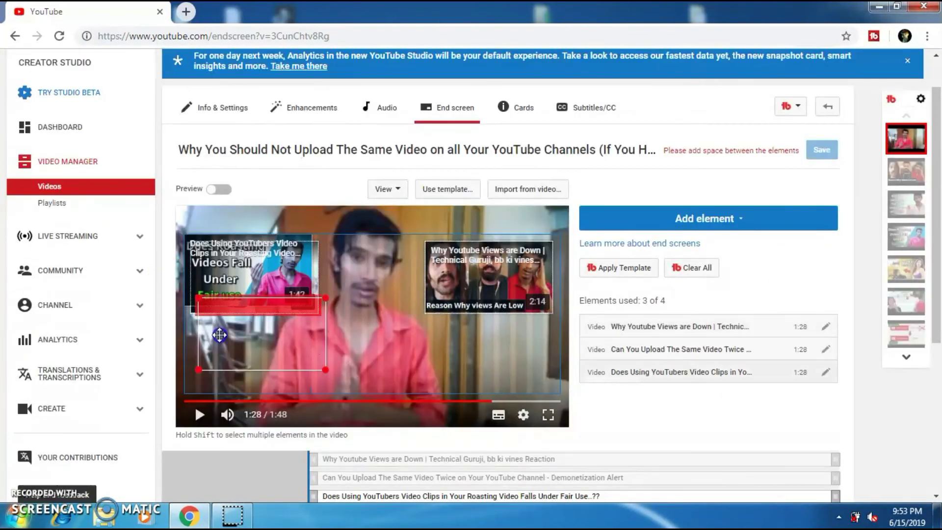
drag(216, 342, 211, 354)
Add a Subscribe element at the lower right and save the end screen
click(705, 225)
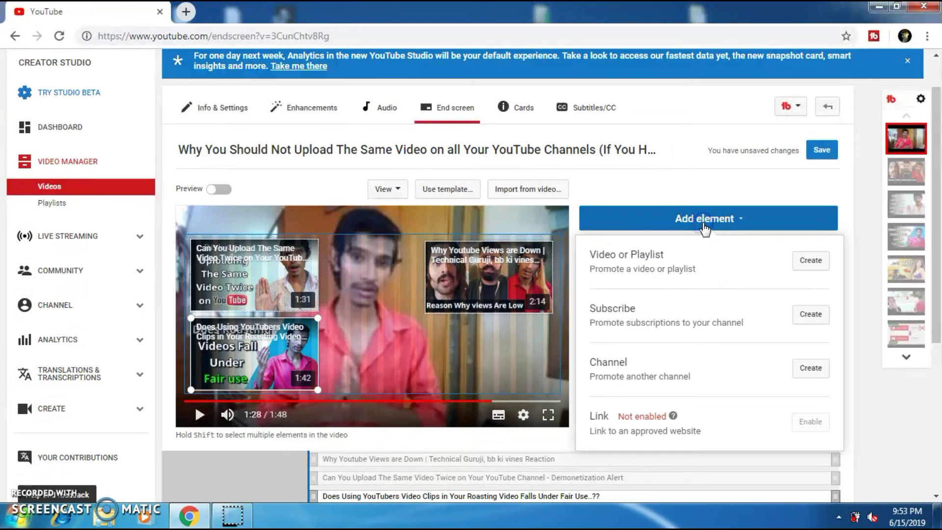
click(809, 316)
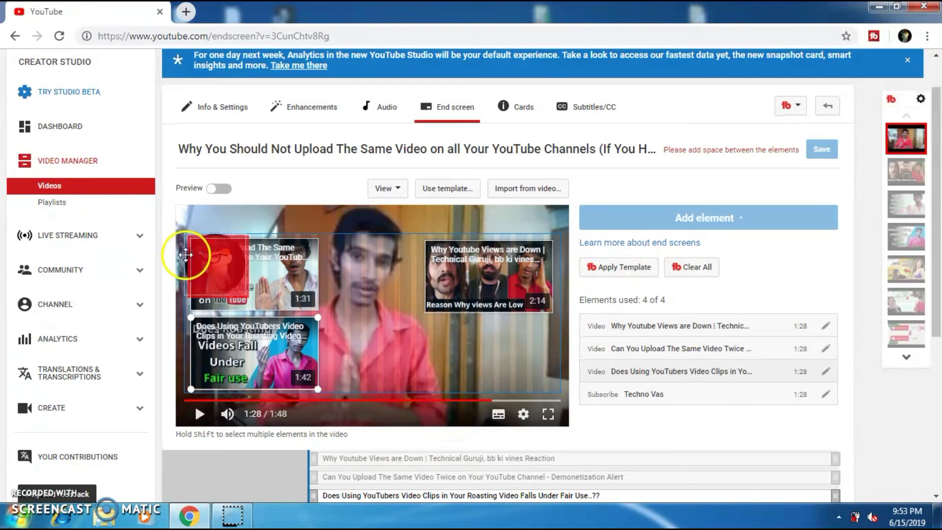
drag(185, 254, 465, 343)
click(820, 149)
scroll(563, 143, up, 1)
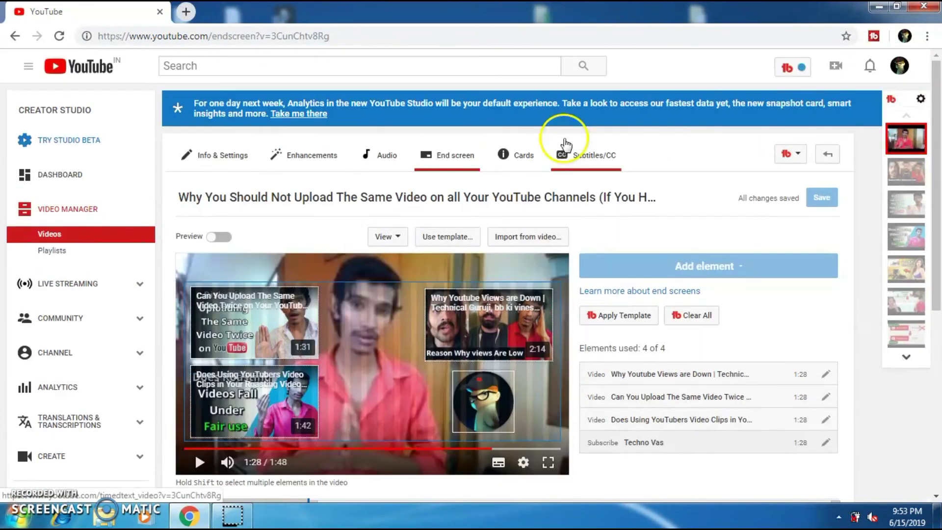
Add a video card at 1:13 linking to 'Why Youtube Views are Down'
click(524, 161)
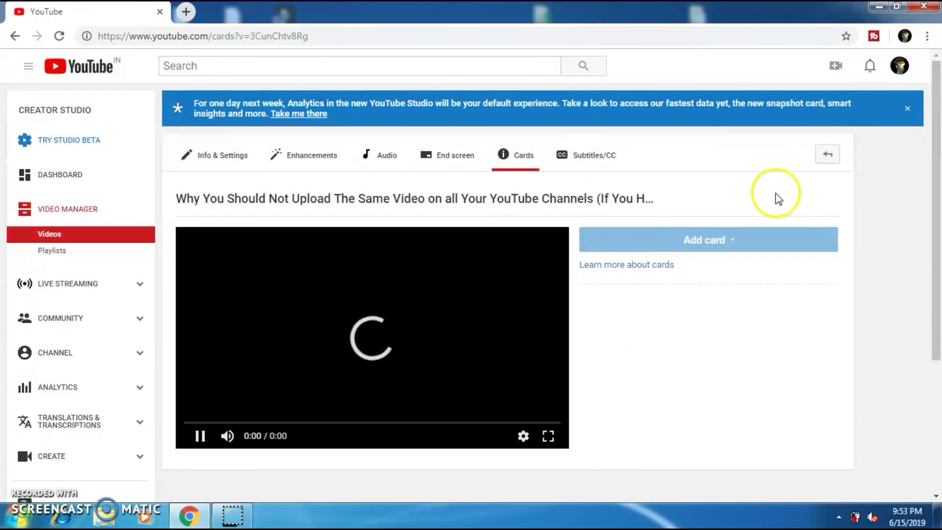
drag(937, 133, 937, 194)
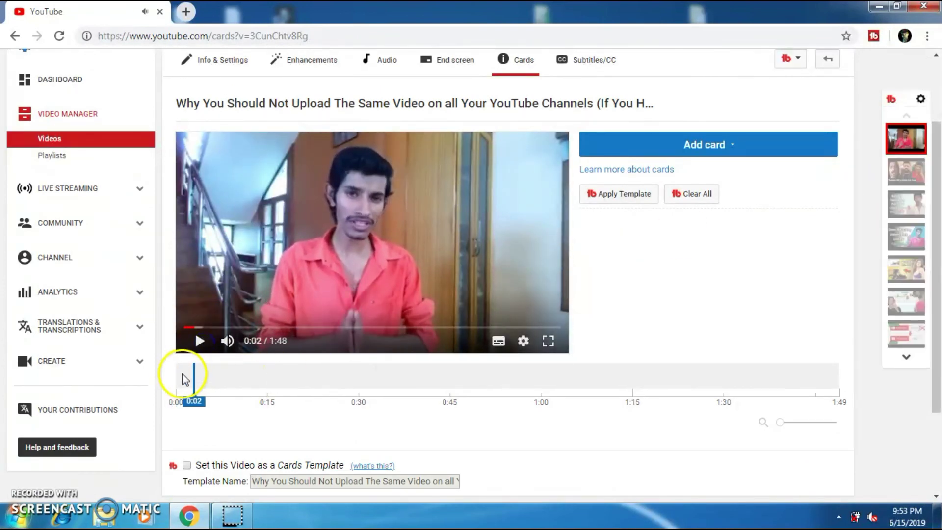
drag(194, 378, 554, 378)
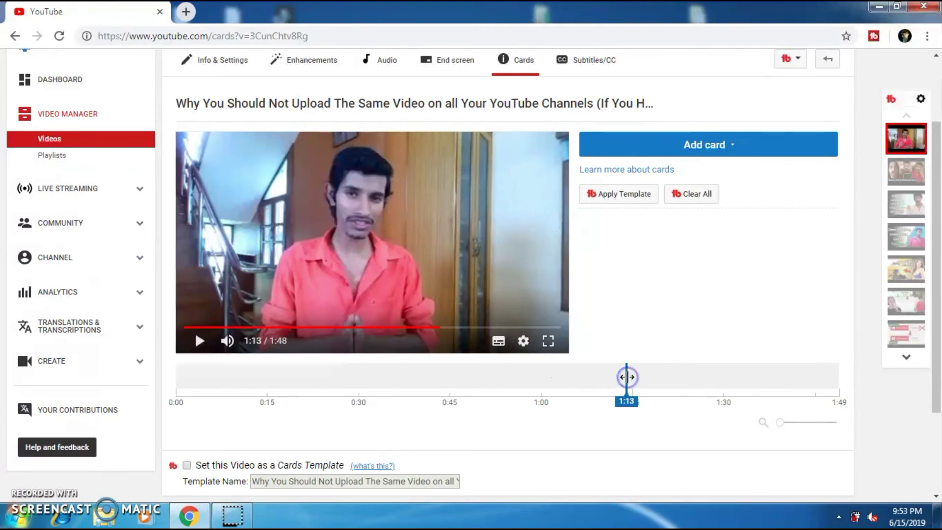
click(718, 147)
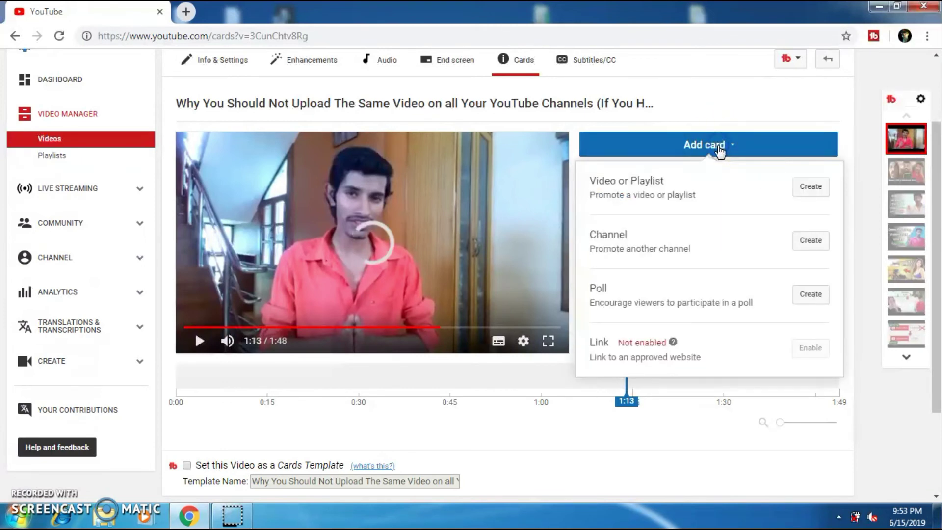
click(810, 187)
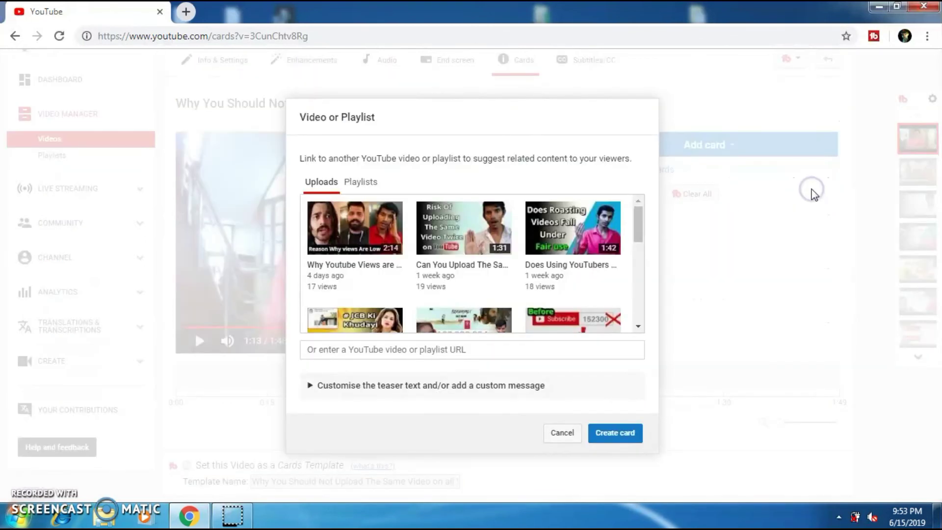
click(335, 240)
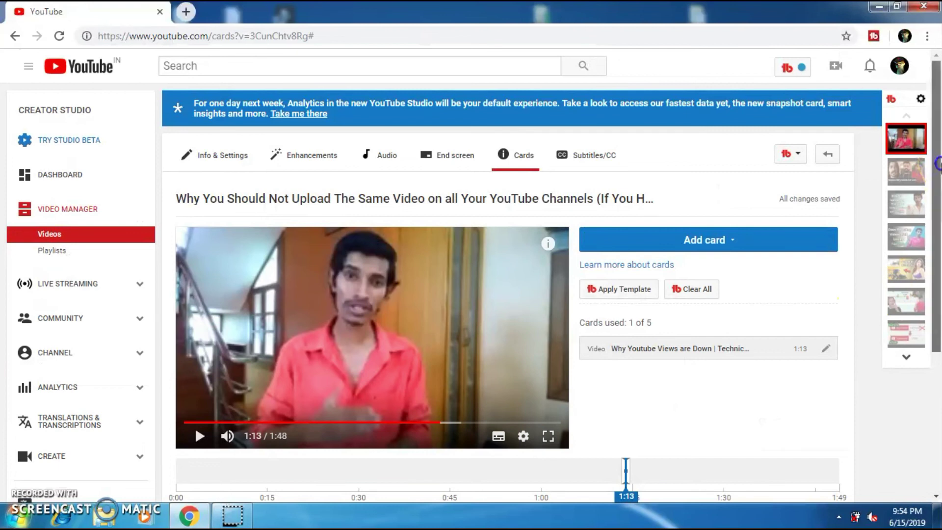
drag(935, 167, 936, 260)
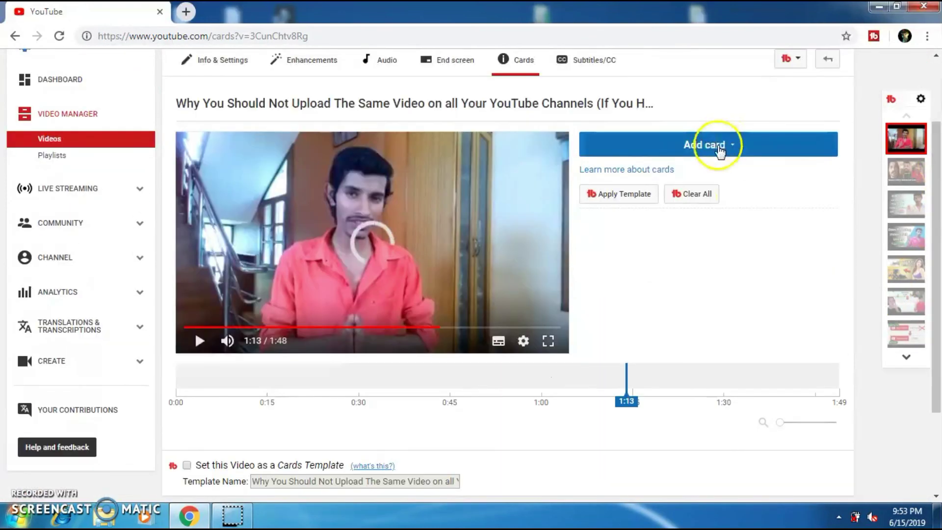
click(717, 147)
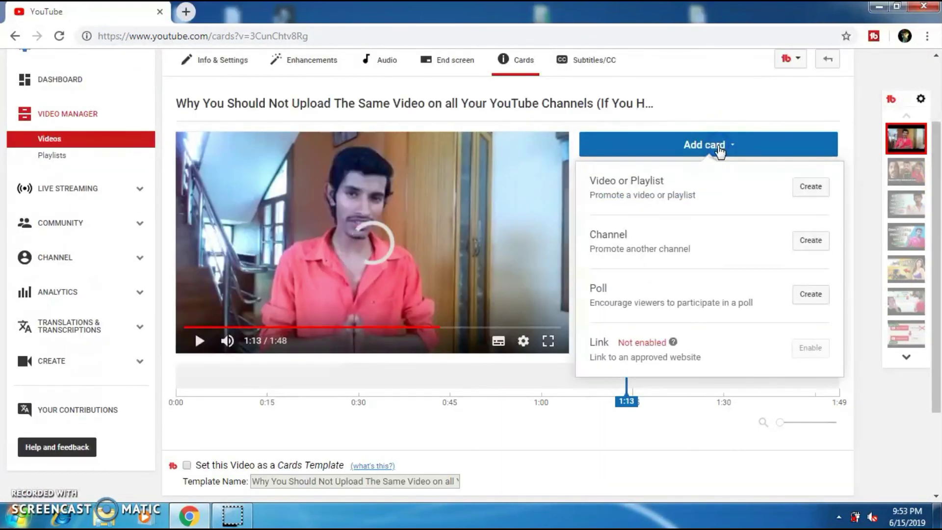
click(810, 188)
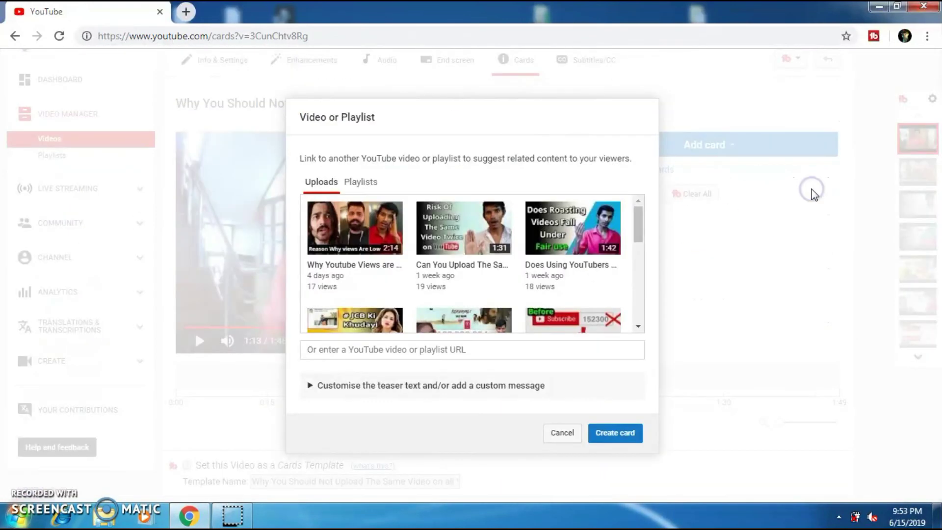
click(330, 238)
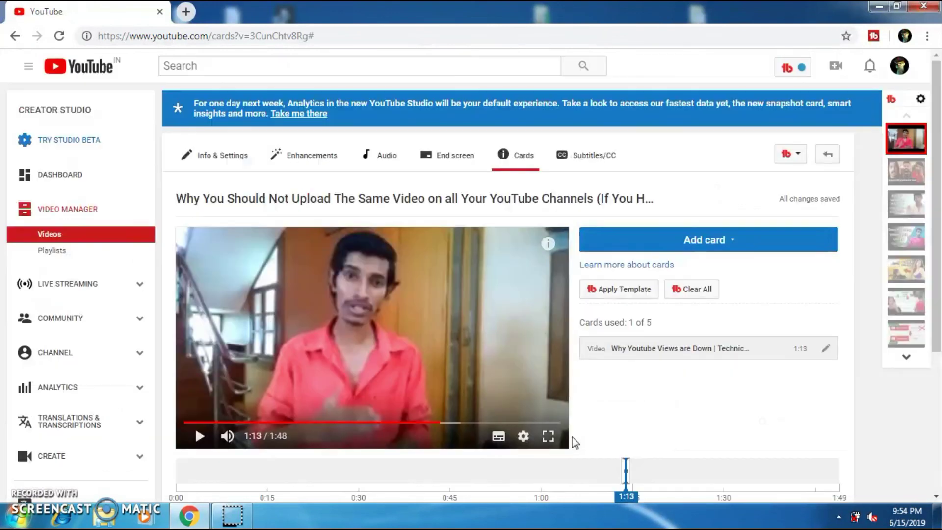
Leave the cards editor for the video's Info & Settings page, then head back to Video Manager
scroll(873, 309, down, 3)
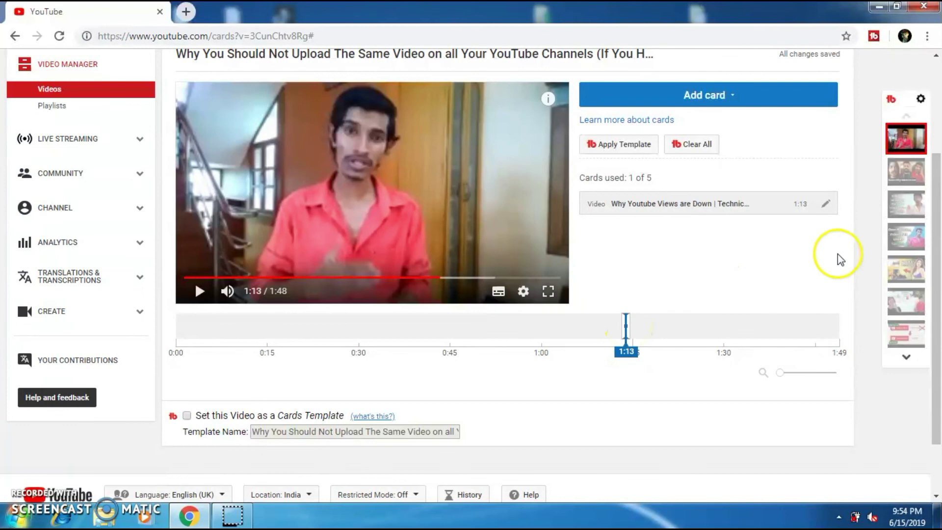
scroll(936, 243, up, 3)
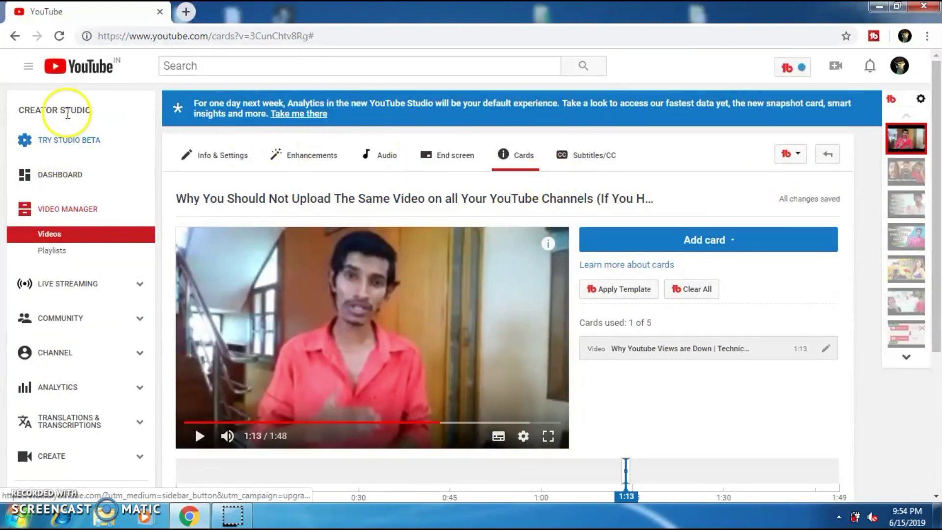
click(222, 155)
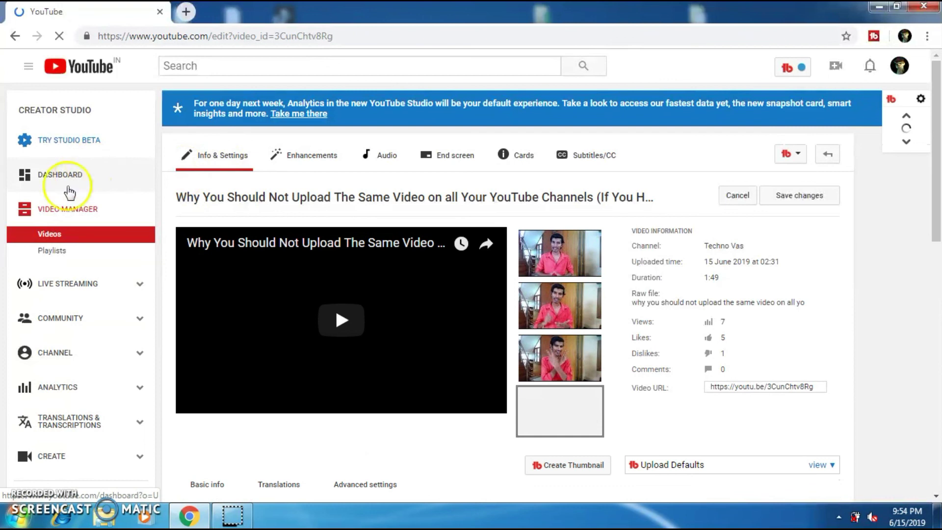
click(60, 214)
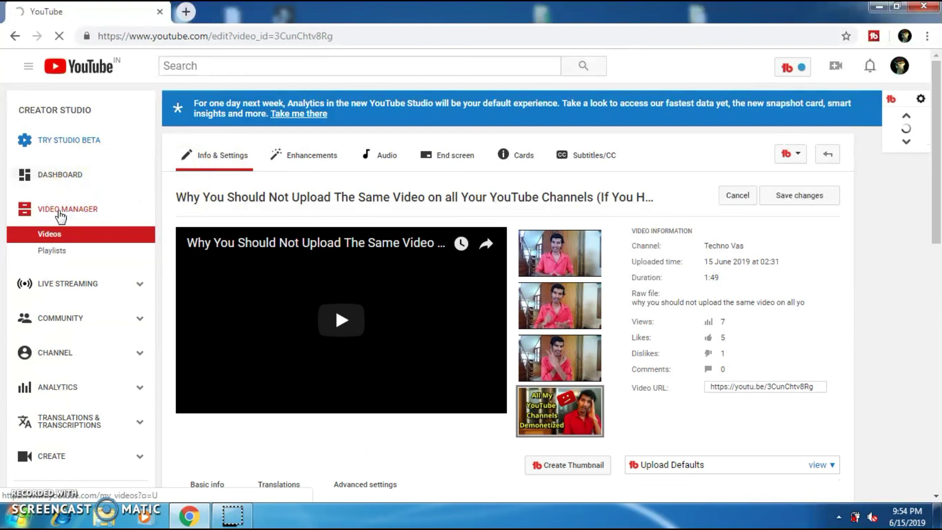